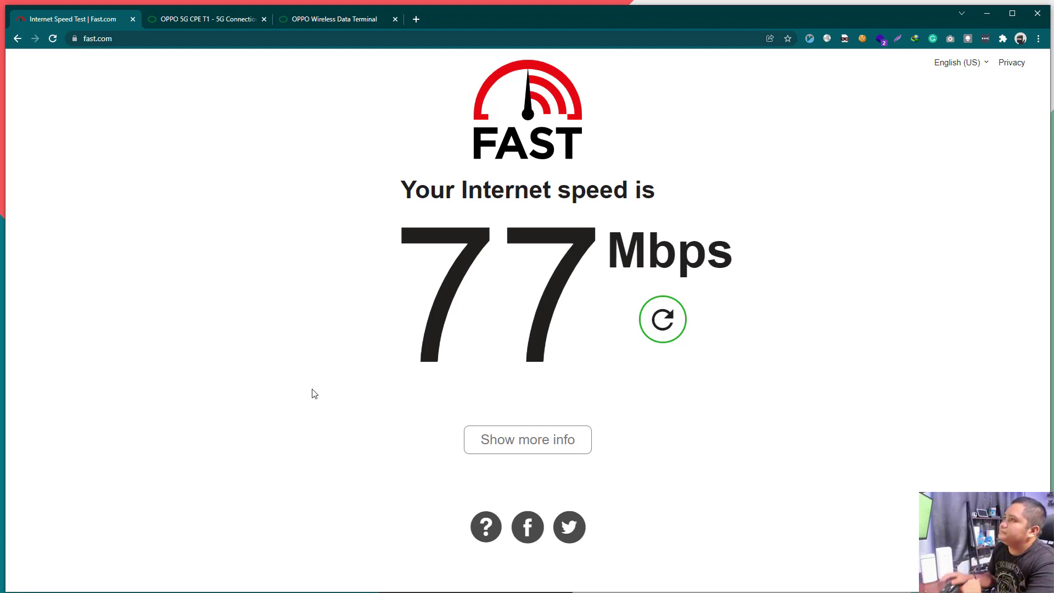
Step: Highlight the 77 Mbps Fast.com speed reading twice, then clear the selection
{"action": "left_click_drag", "start_coordinate": [353, 317], "coordinate": [765, 365]}
{"action": "left_click", "coordinate": [770, 373]}
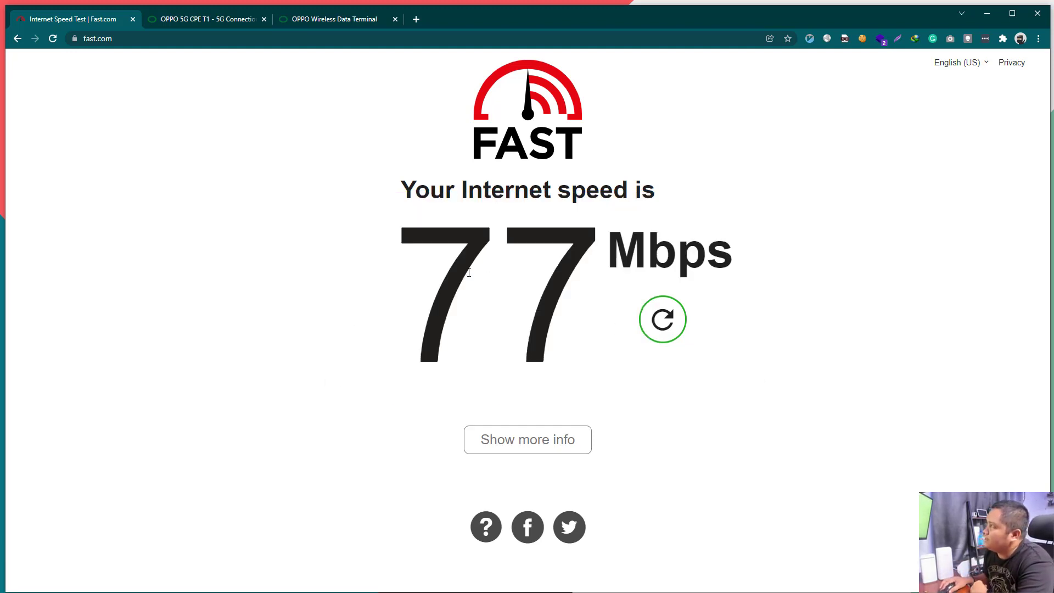
{"action": "left_click_drag", "start_coordinate": [357, 310], "coordinate": [677, 313]}
{"action": "left_click", "coordinate": [733, 310]}
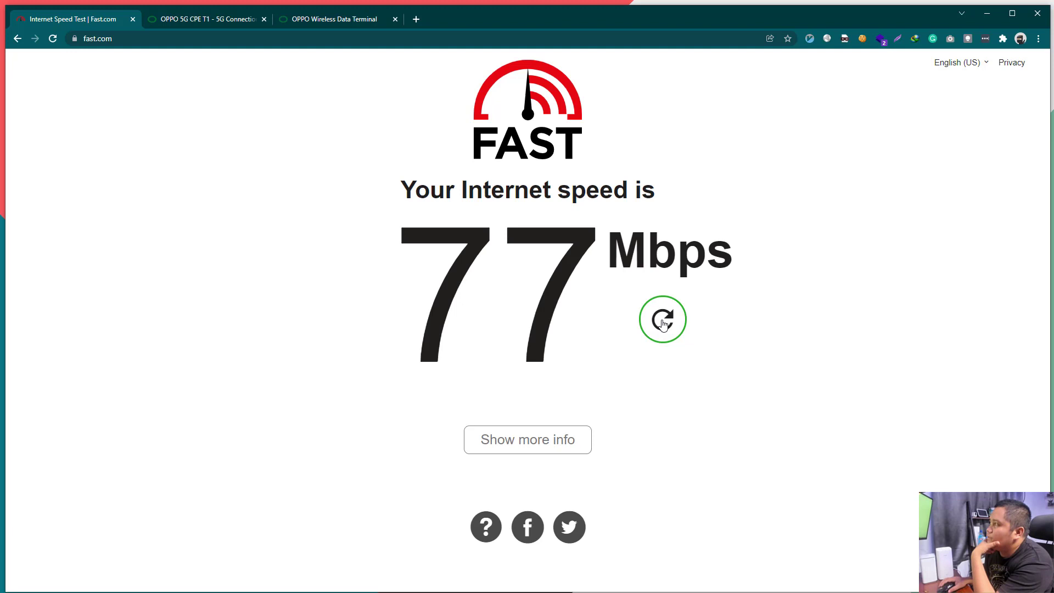
Step: Rerun the speed test three times, getting 41 and 56 Mbps, then go to the OPPO product tab
{"action": "left_click", "coordinate": [663, 324]}
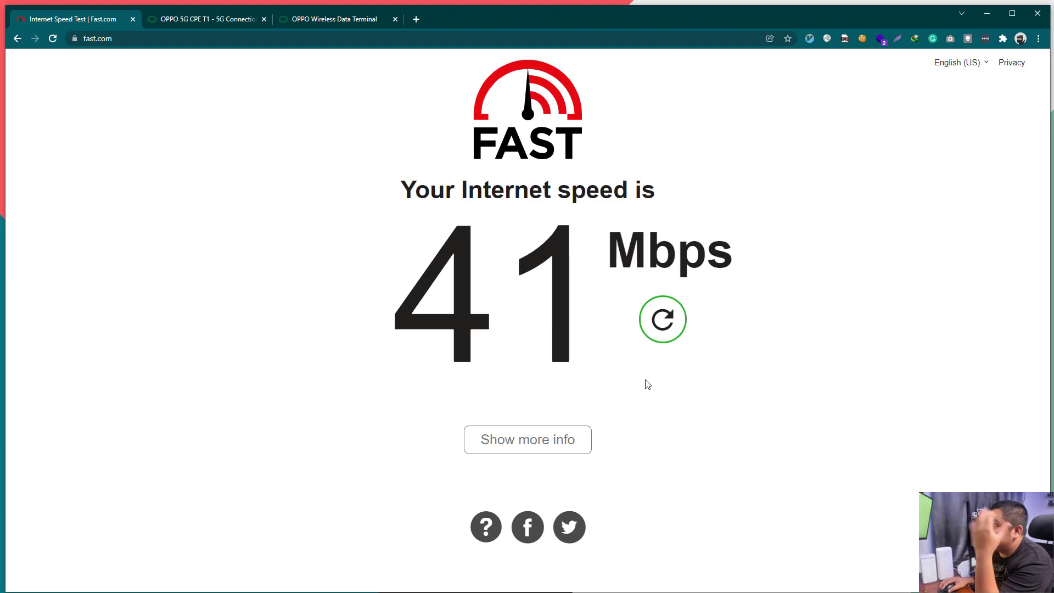
{"action": "left_click", "coordinate": [666, 332]}
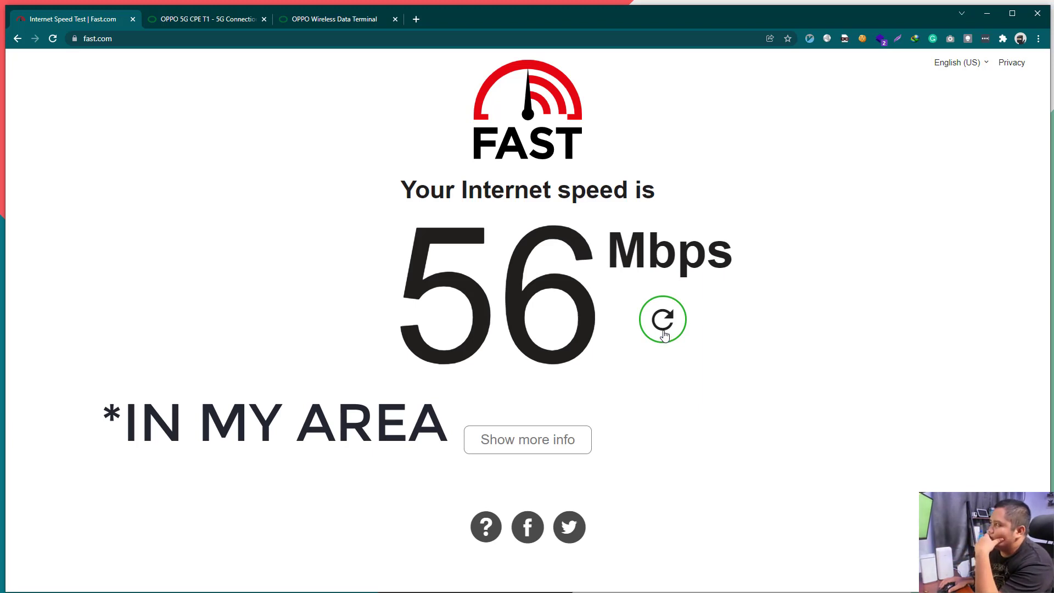
{"action": "left_click", "coordinate": [663, 333]}
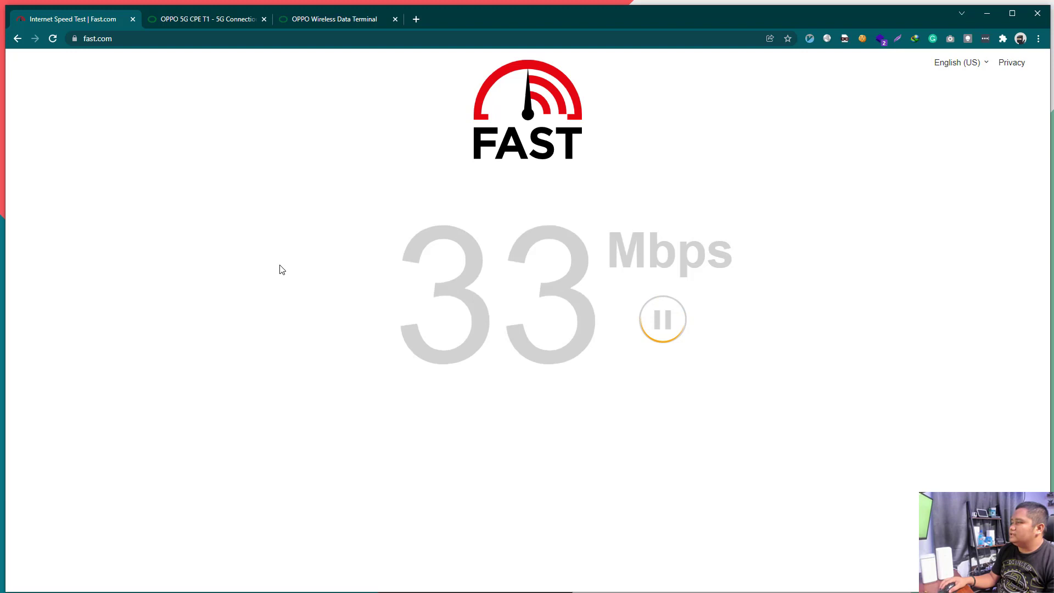
{"action": "key", "text": "ctrl+Tab"}
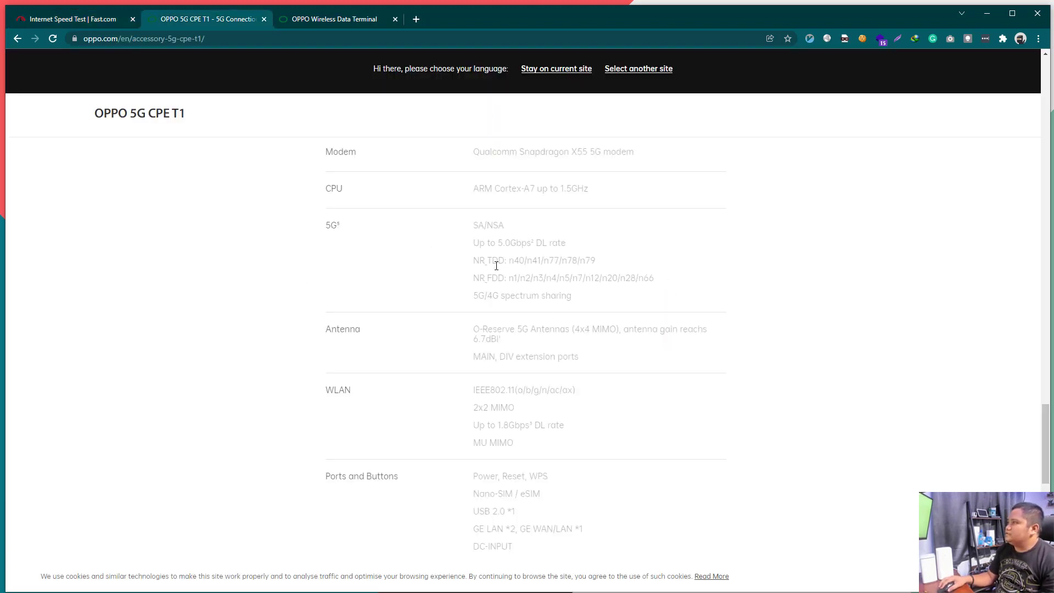
{"action": "left_click_drag", "start_coordinate": [477, 261], "coordinate": [571, 266]}
{"action": "left_click", "coordinate": [513, 264]}
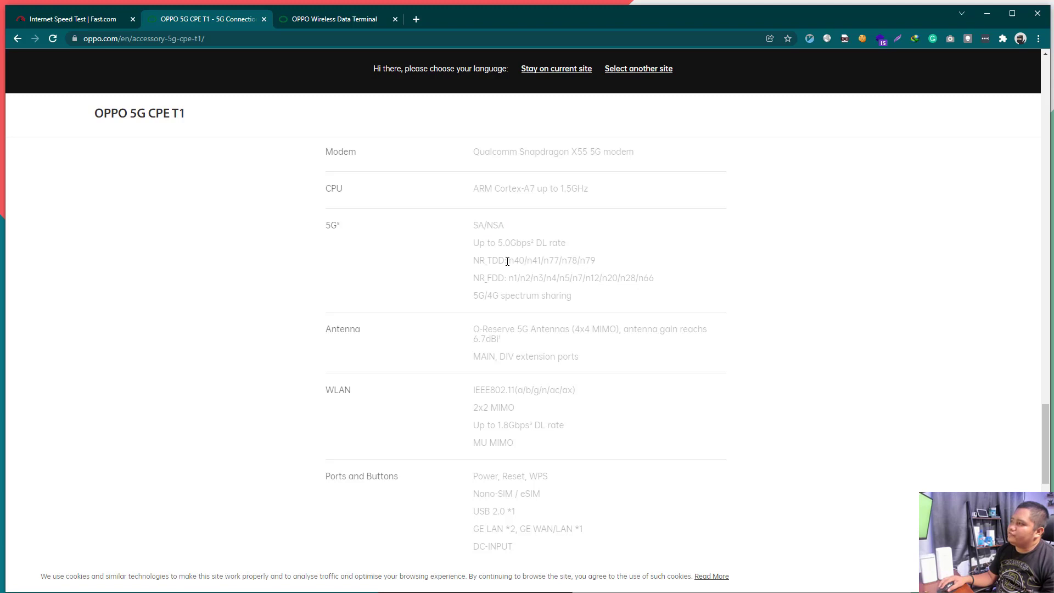
{"action": "left_click_drag", "start_coordinate": [505, 261], "coordinate": [595, 266]}
{"action": "left_click", "coordinate": [554, 261]}
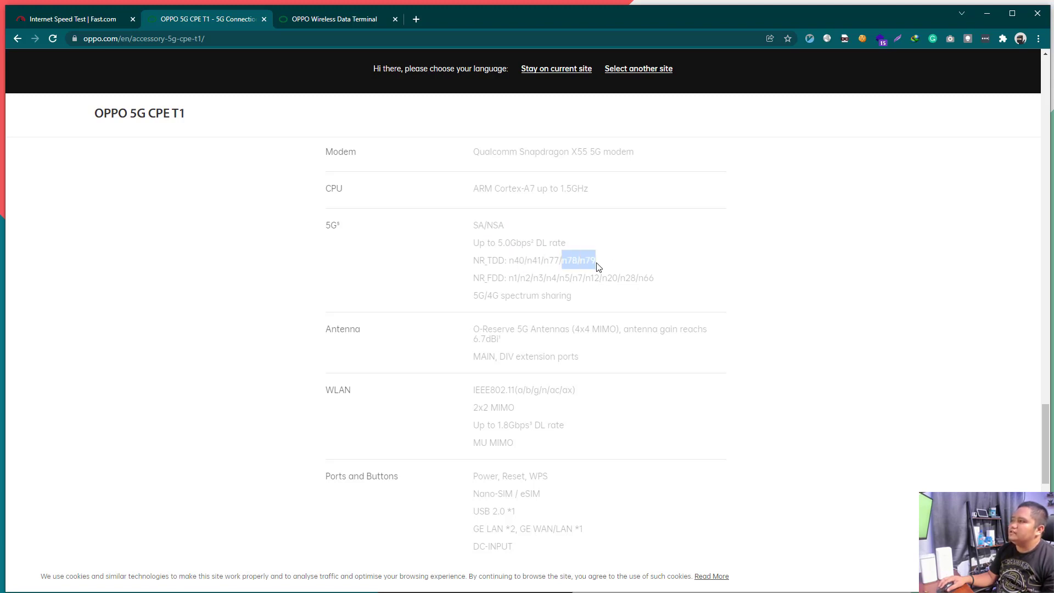
{"action": "left_click", "coordinate": [570, 269]}
{"action": "double_click", "coordinate": [571, 267]}
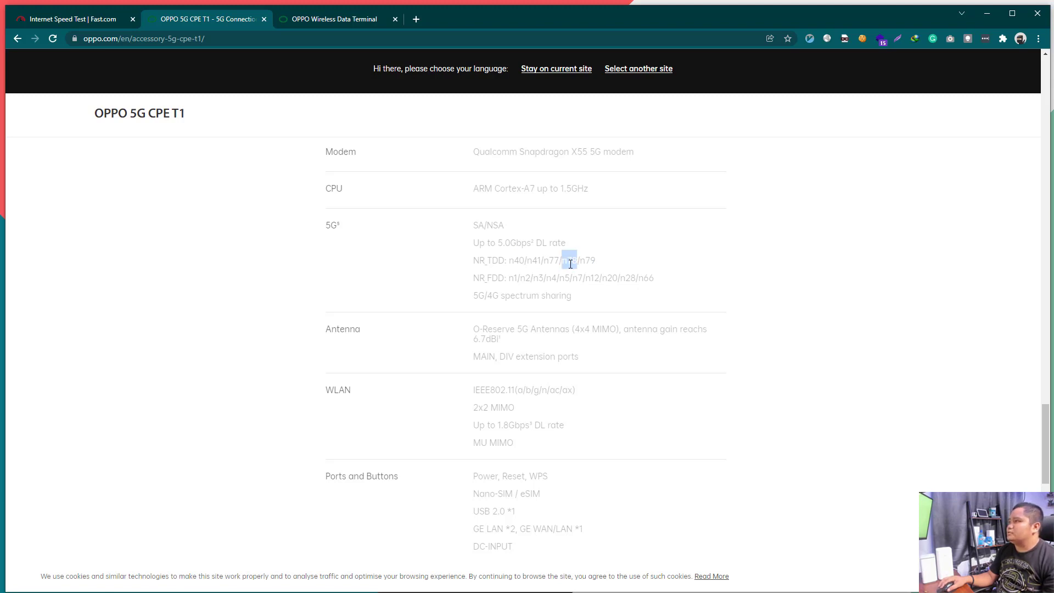
{"action": "left_click", "coordinate": [514, 263]}
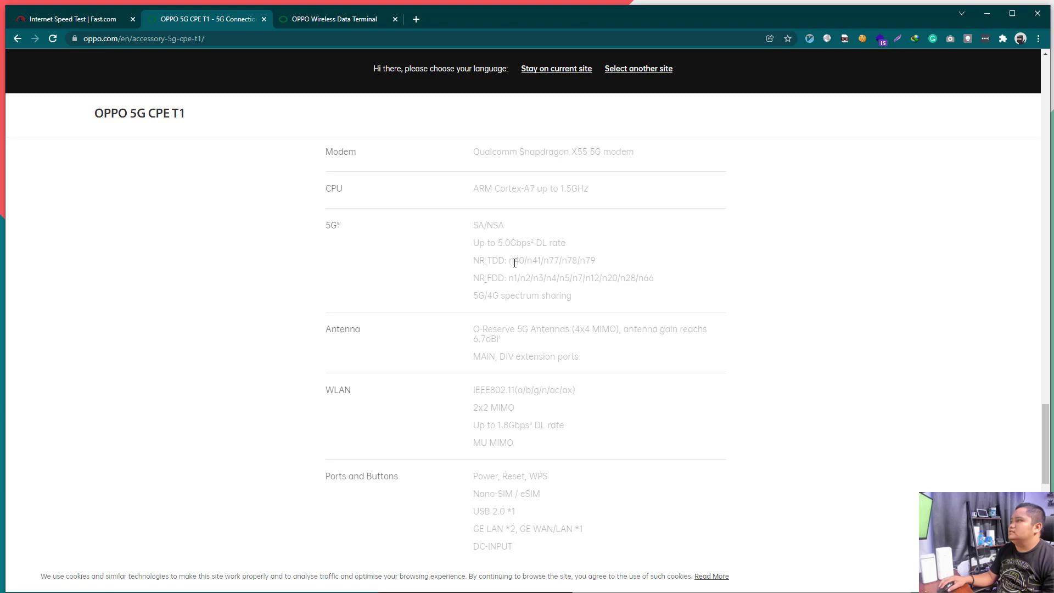
{"action": "double_click", "coordinate": [534, 261]}
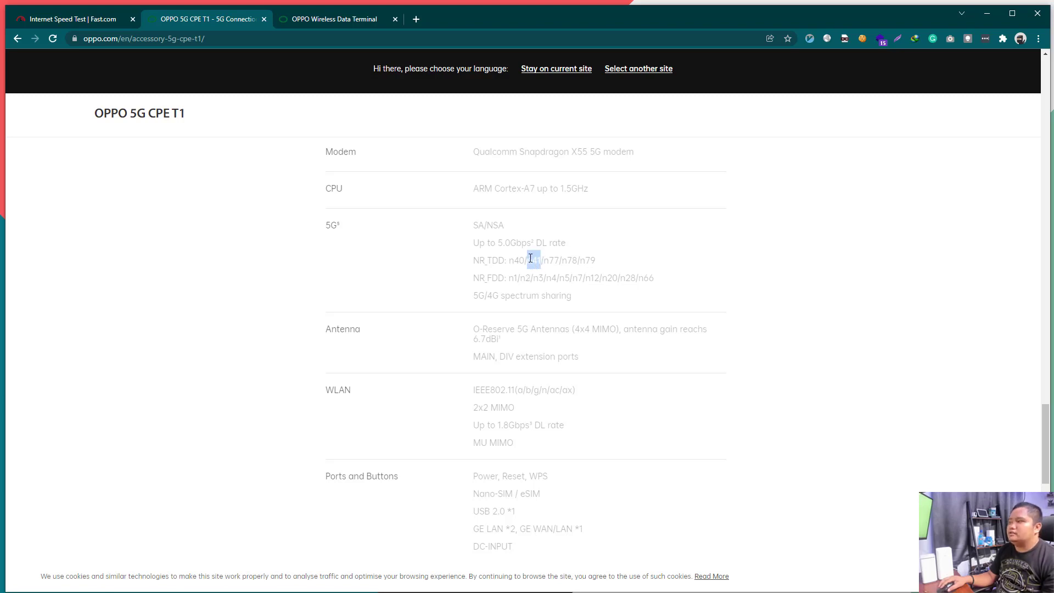
{"action": "left_click", "coordinate": [525, 296]}
{"action": "left_click_drag", "start_coordinate": [508, 278], "coordinate": [654, 278]}
{"action": "left_click", "coordinate": [652, 293]}
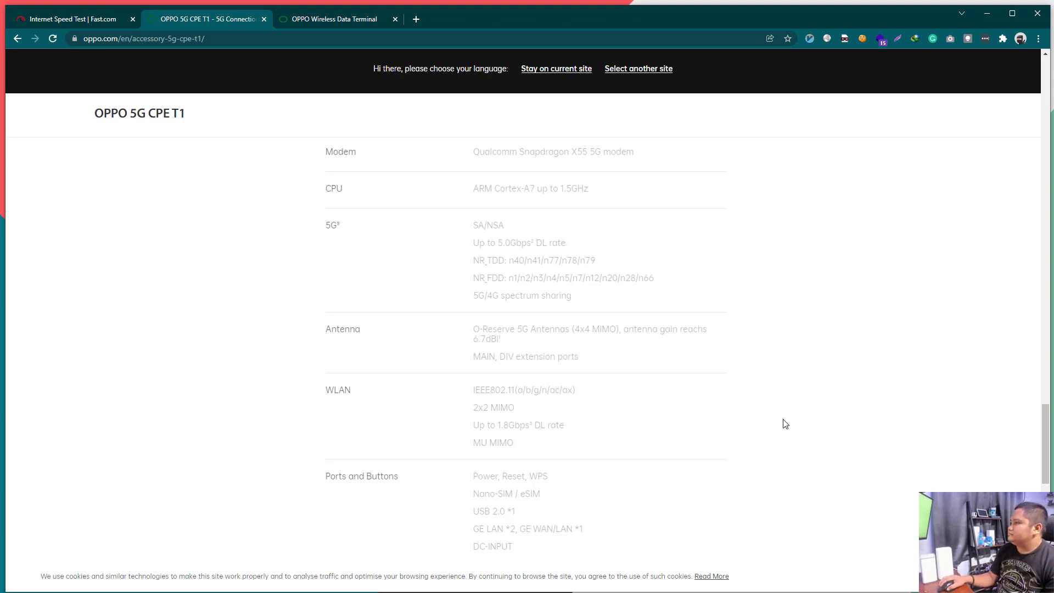
Step: Reload the 5G CPE T1 page, scroll down through its sections to Tech Specs, and return to the top
{"action": "key", "text": "F5"}
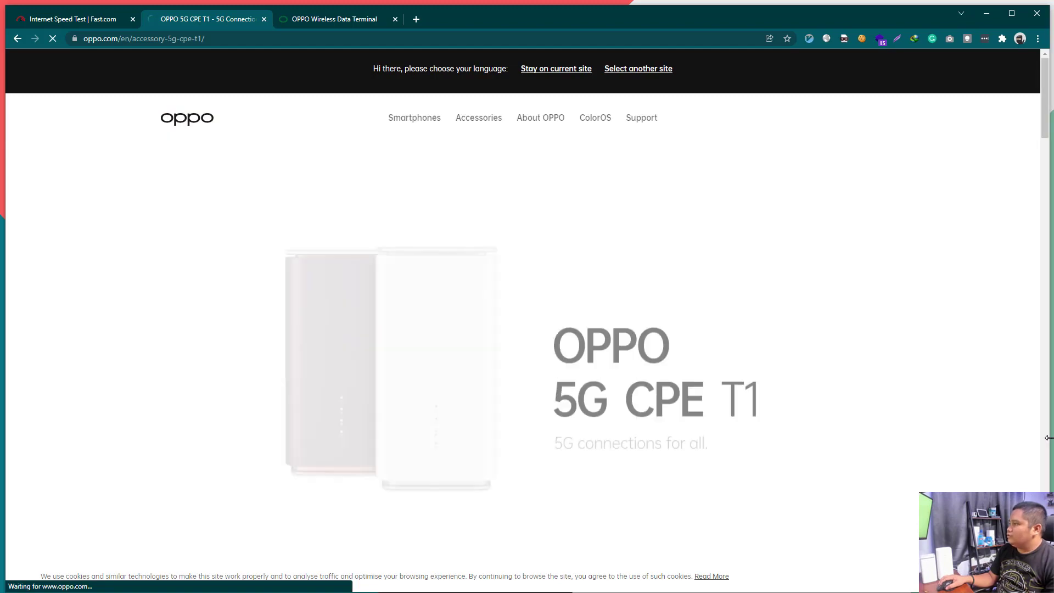
{"action": "scroll", "coordinate": [1045, 196], "scroll_direction": "down", "scroll_amount": 3}
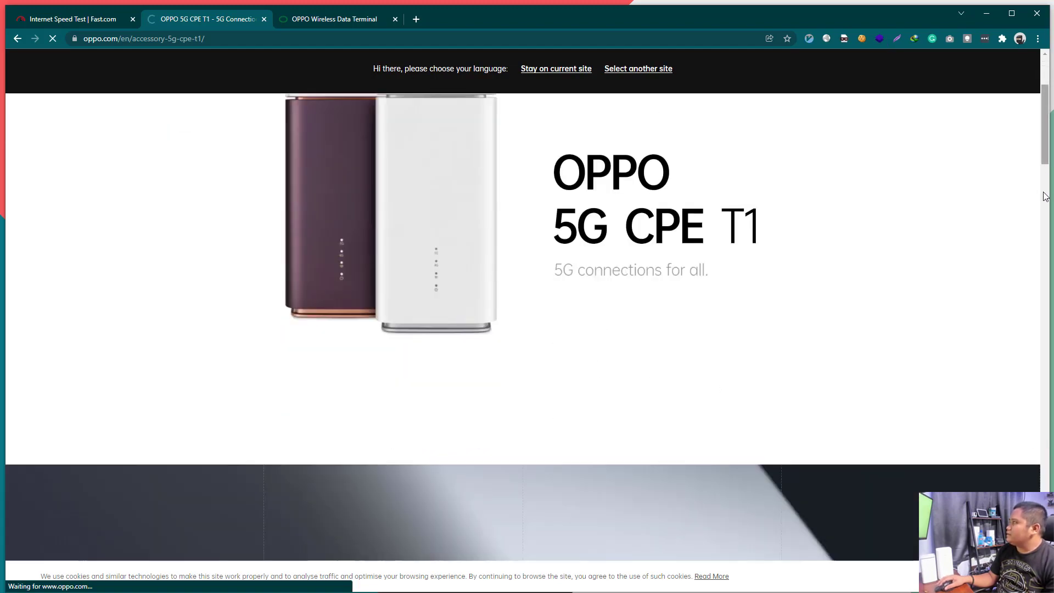
{"action": "scroll", "coordinate": [1031, 219], "scroll_direction": "down", "scroll_amount": 5}
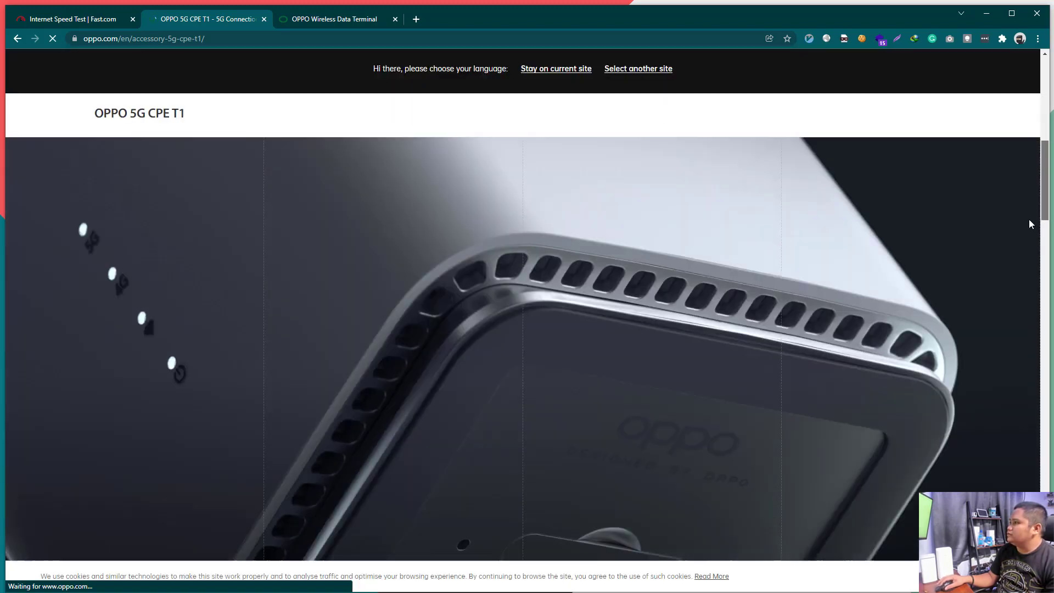
{"action": "scroll", "coordinate": [1018, 263], "scroll_direction": "down", "scroll_amount": 3}
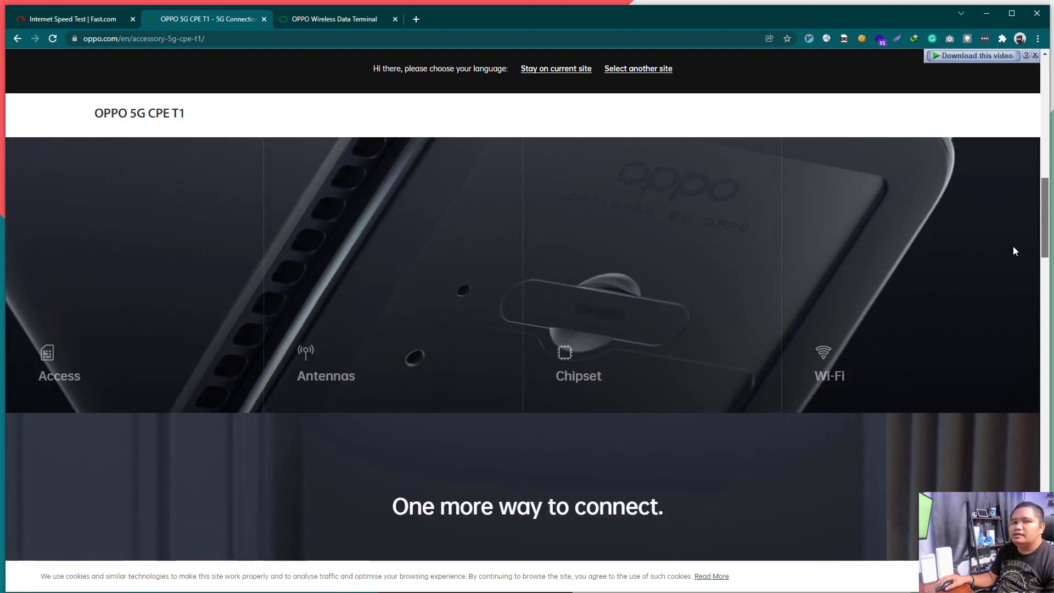
{"action": "scroll", "coordinate": [1013, 252], "scroll_direction": "down", "scroll_amount": 10}
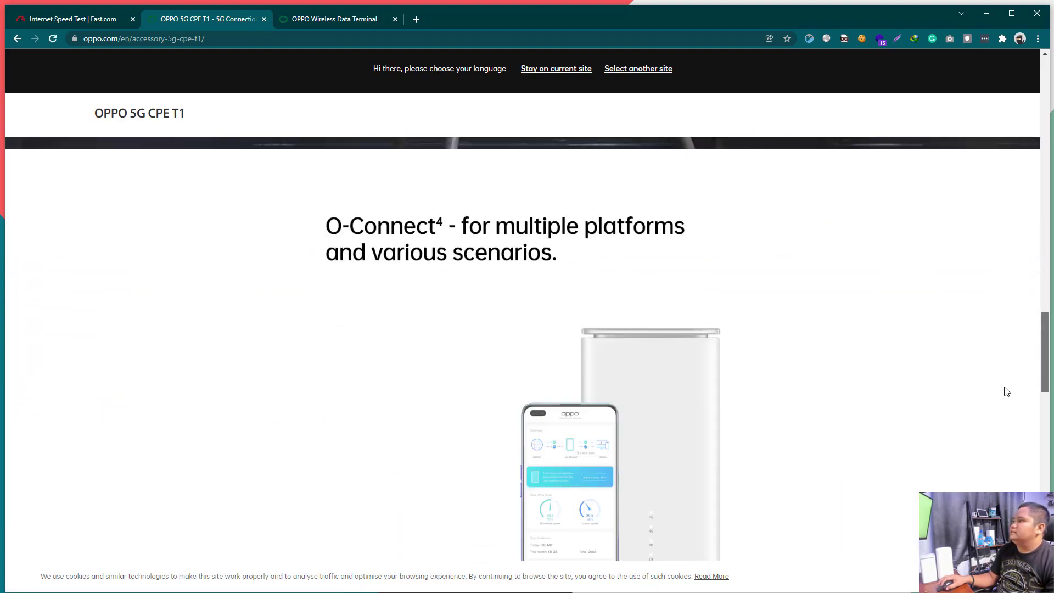
{"action": "scroll", "coordinate": [1006, 392], "scroll_direction": "down", "scroll_amount": 8}
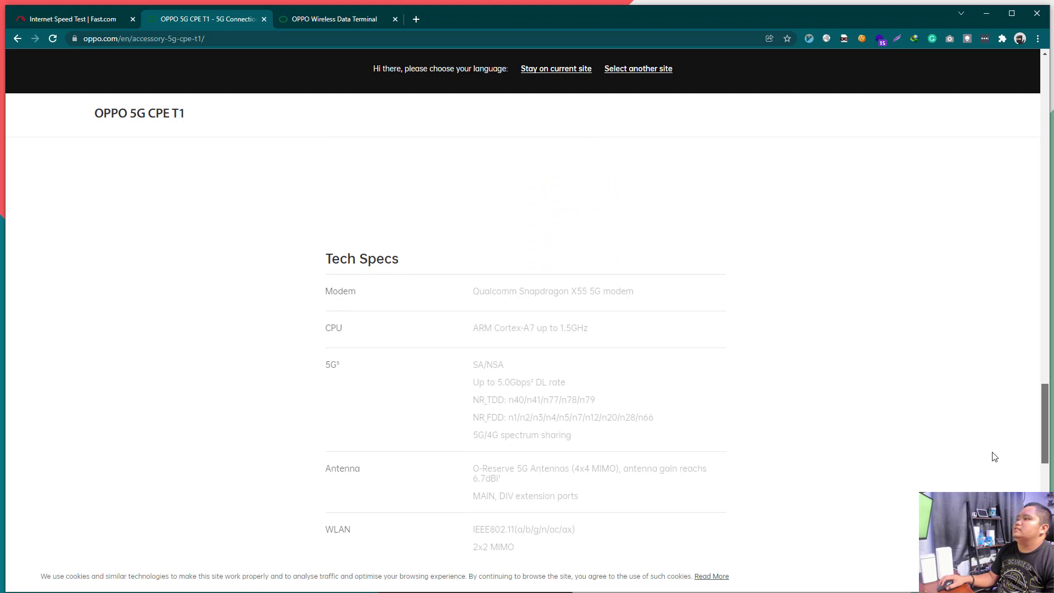
{"action": "scroll", "coordinate": [995, 457], "scroll_direction": "down", "scroll_amount": 2}
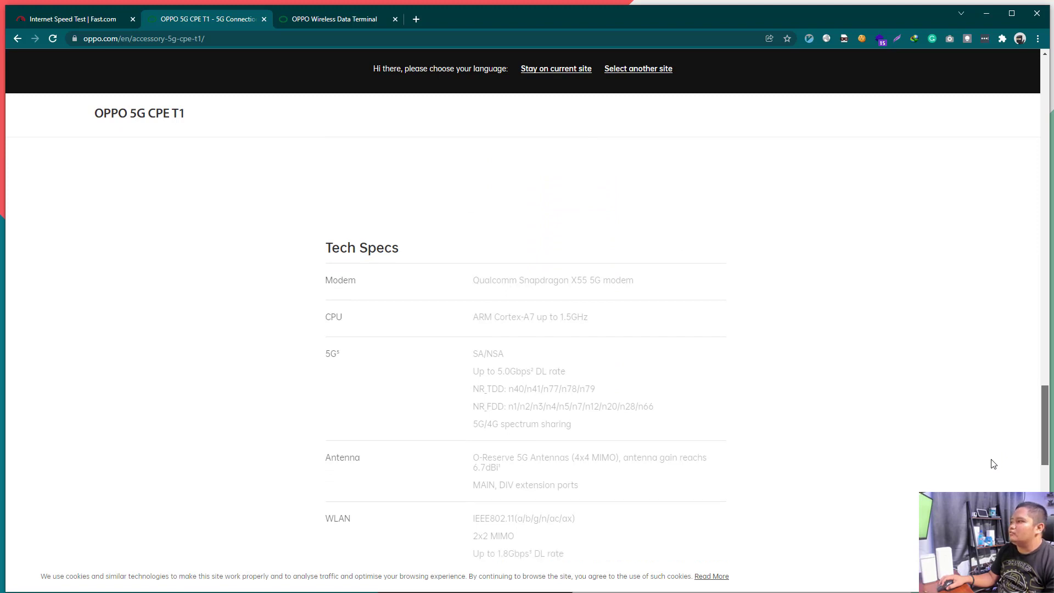
{"action": "scroll", "coordinate": [992, 472], "scroll_direction": "down", "scroll_amount": 3}
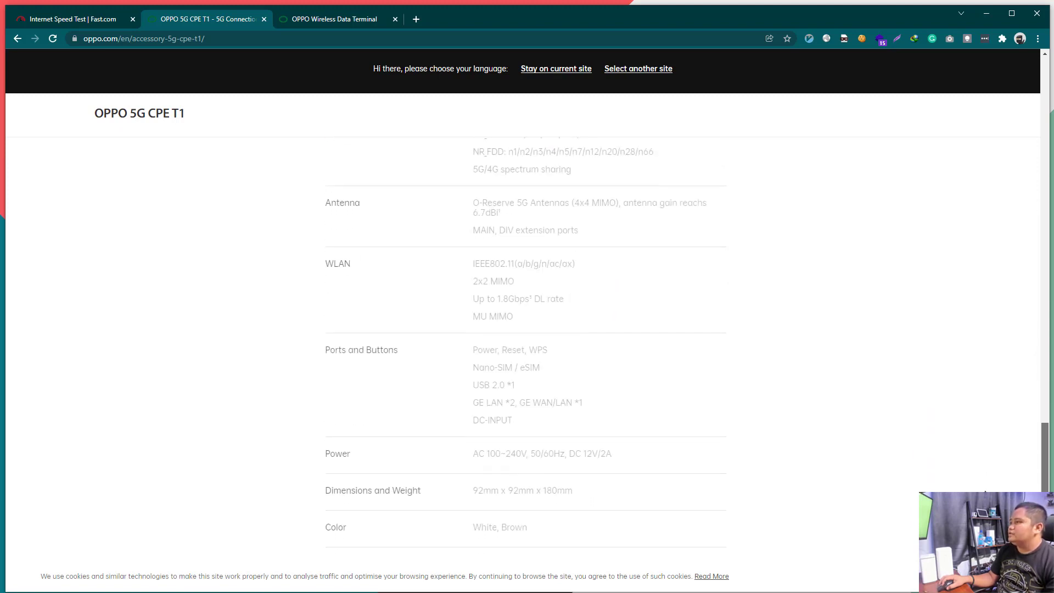
{"action": "scroll", "coordinate": [982, 417], "scroll_direction": "down", "scroll_amount": 3}
{"action": "key", "text": "Home"}
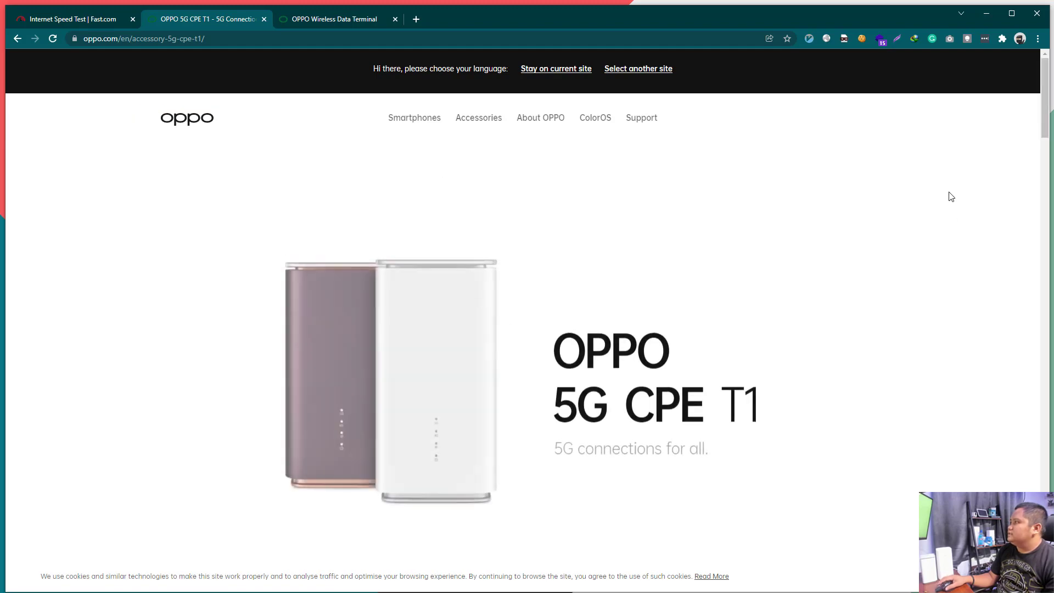
{"action": "scroll", "coordinate": [732, 415], "scroll_direction": "down", "scroll_amount": 5}
{"action": "scroll", "coordinate": [723, 403], "scroll_direction": "up", "scroll_amount": 5}
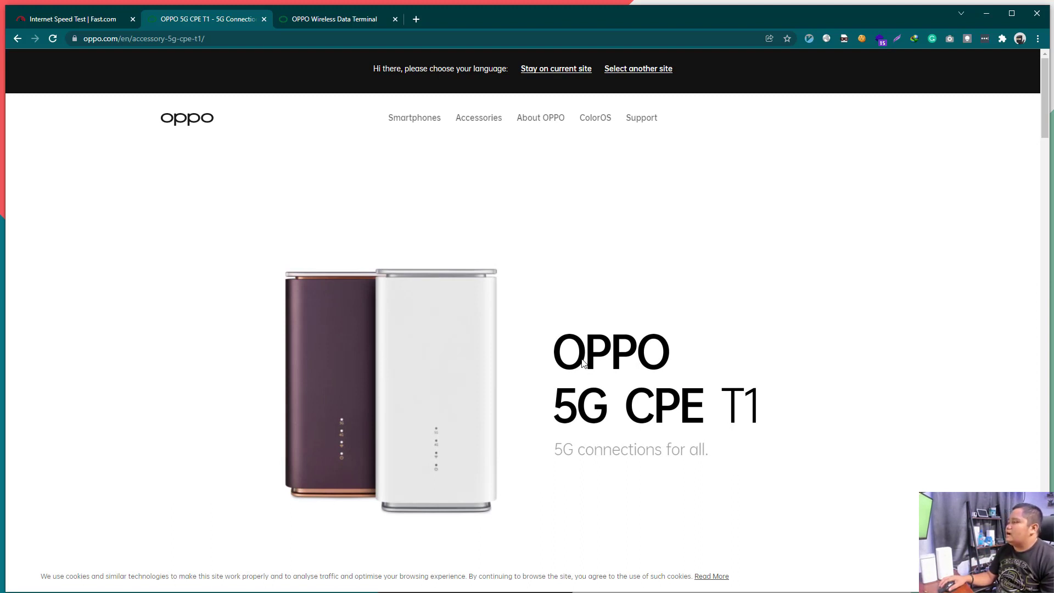
Step: Switch to the OPPO Wireless Data Terminal tab and reload its login page
{"action": "key", "text": "ctrl+Tab"}
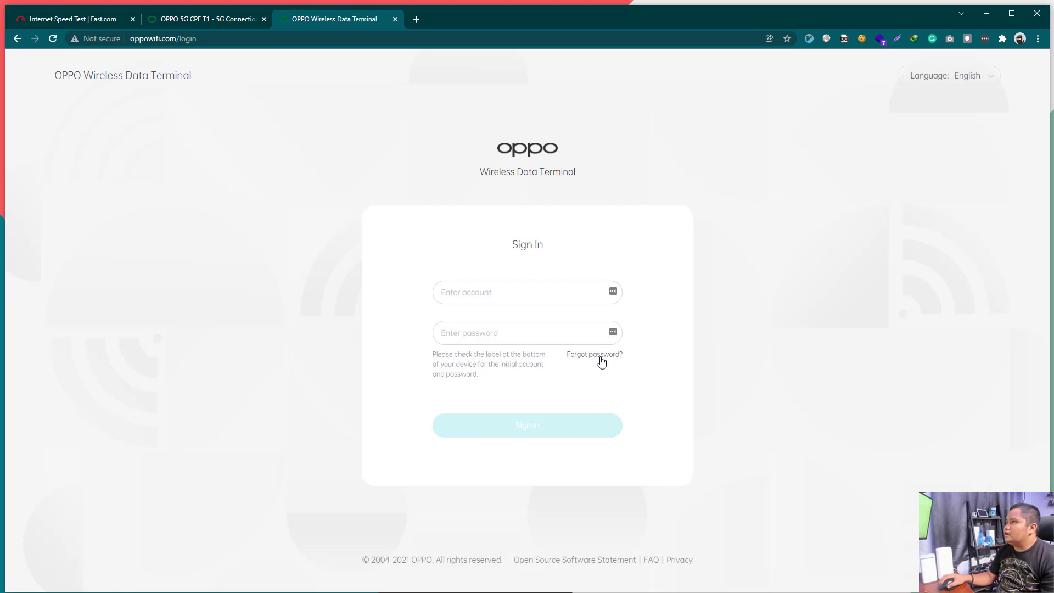
{"action": "right_click", "coordinate": [231, 103]}
{"action": "left_click", "coordinate": [267, 138]}
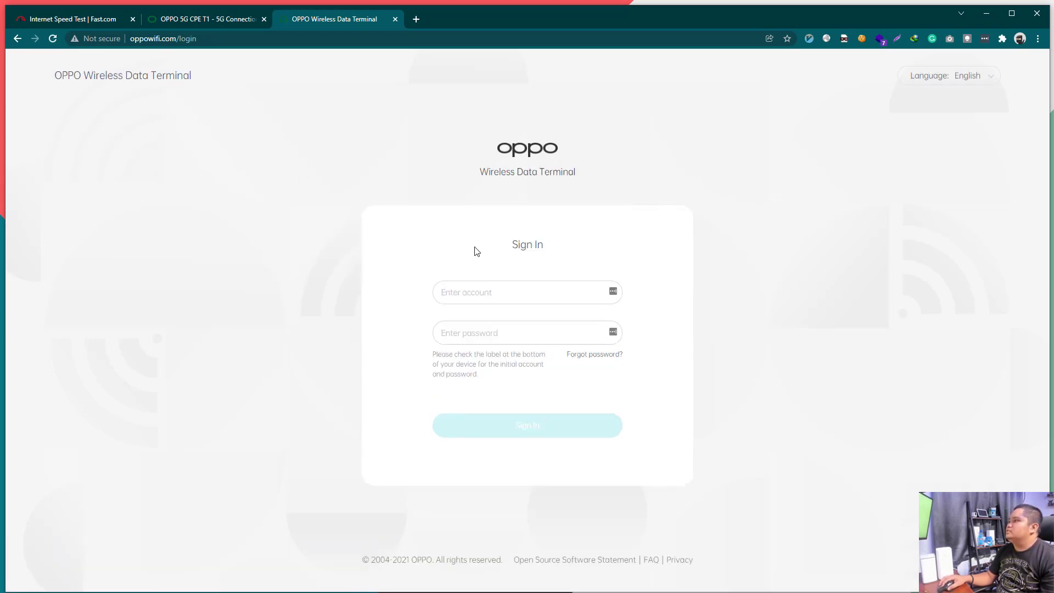
Step: Enter the account name and password, submit, then re-enter the password after the rejected attempt
{"action": "left_click", "coordinate": [475, 296]}
{"action": "type", "text": "admin"}
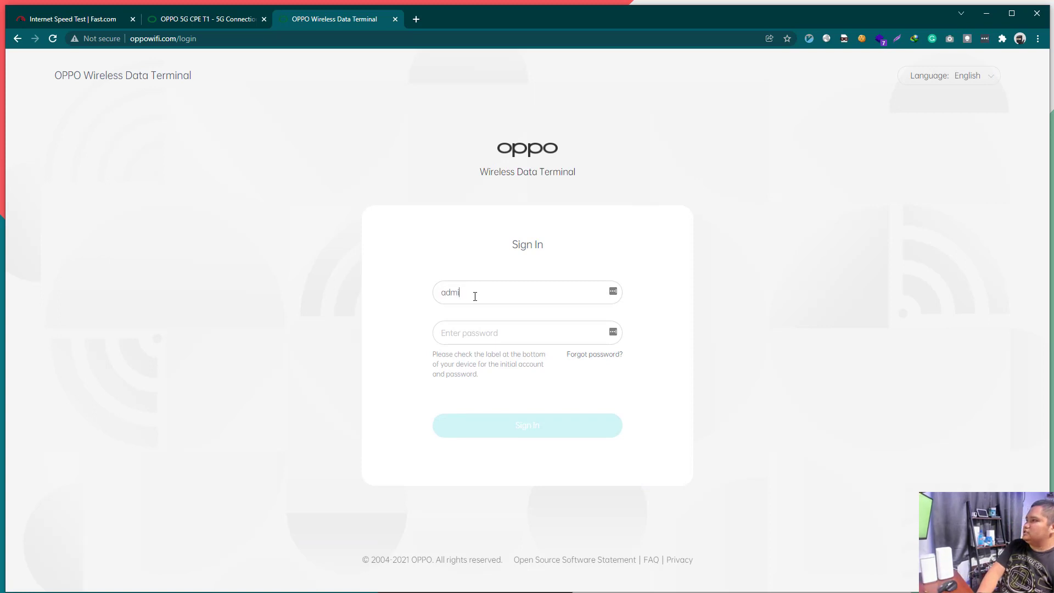
{"action": "key", "text": "Tab"}
{"action": "type", "text": "admin"}
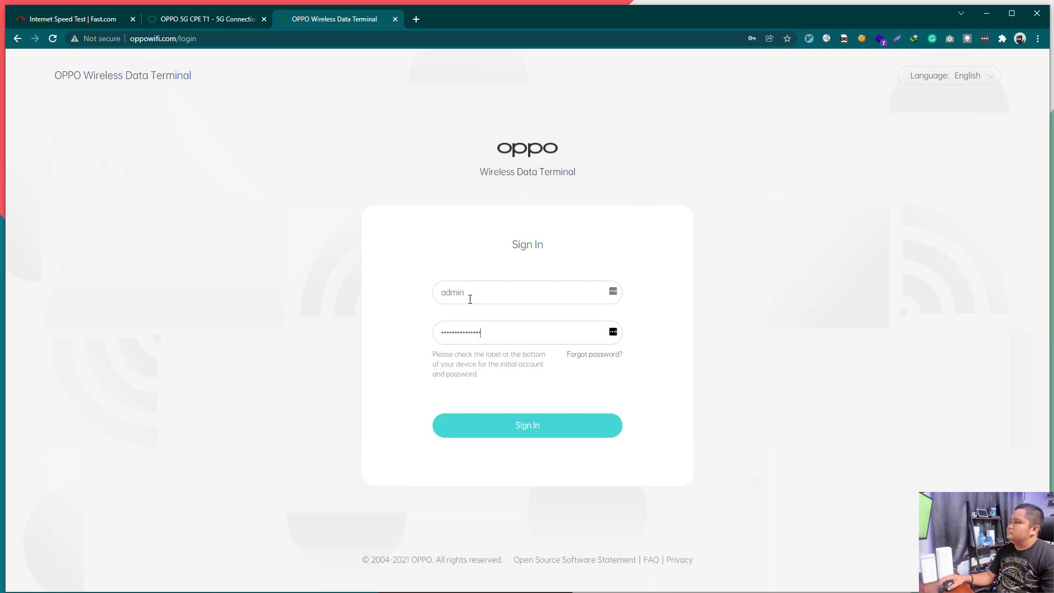
{"action": "left_click", "coordinate": [503, 426]}
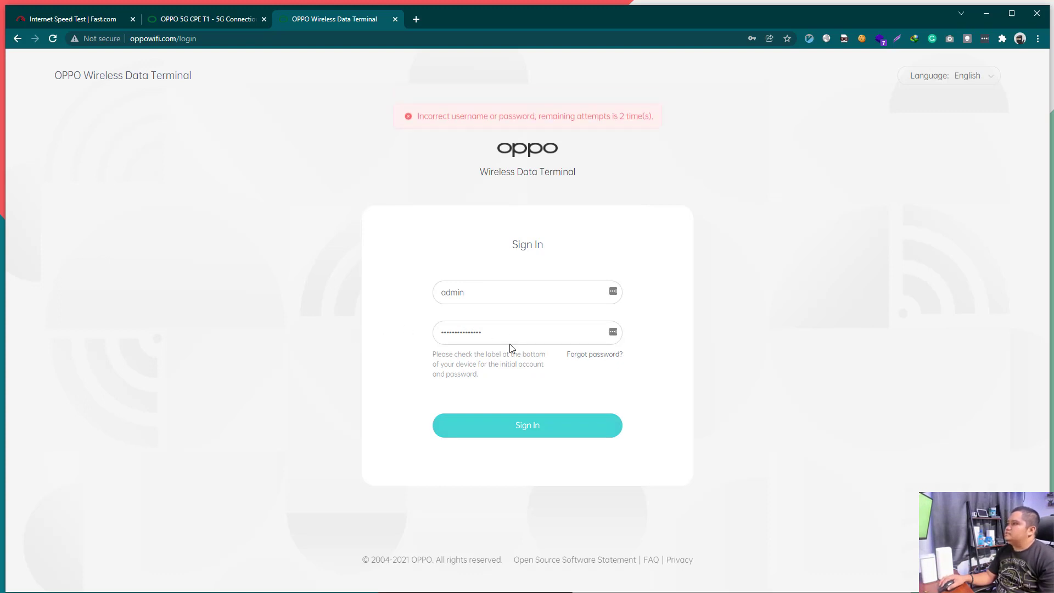
{"action": "left_click_drag", "start_coordinate": [494, 336], "coordinate": [369, 327]}
{"action": "type", "text": "admi"}
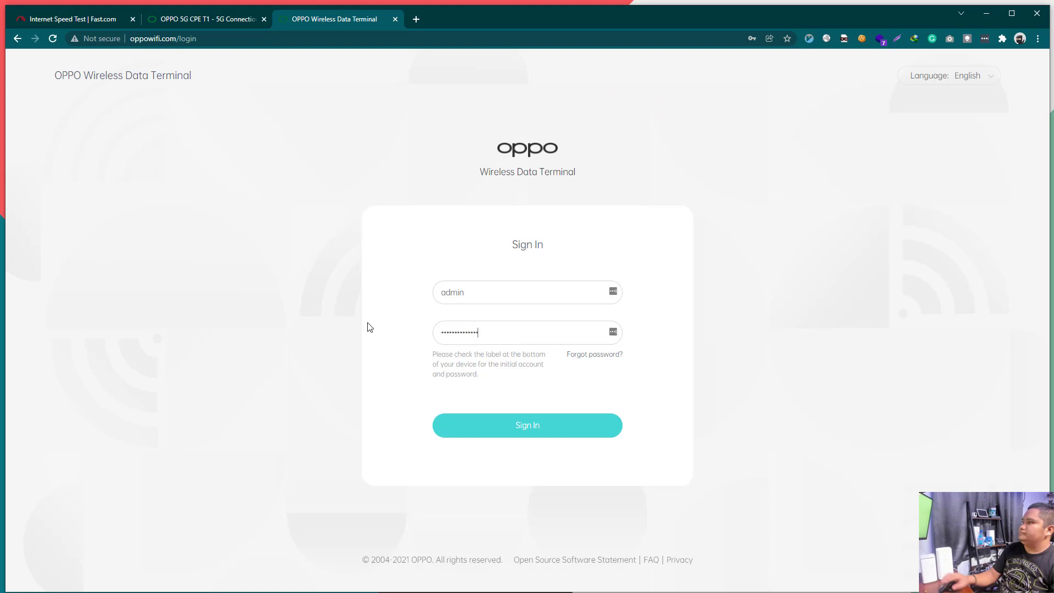
Step: Sign in and decline Chrome's save-password offer to reach the SMART 5G Home dashboard
{"action": "left_click", "coordinate": [481, 424]}
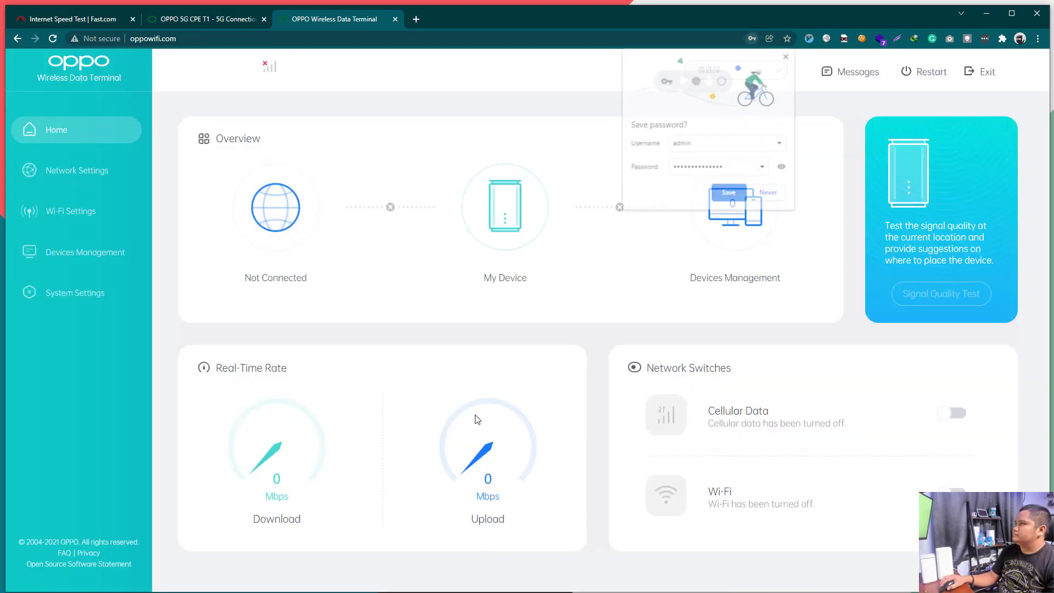
{"action": "left_click", "coordinate": [788, 55]}
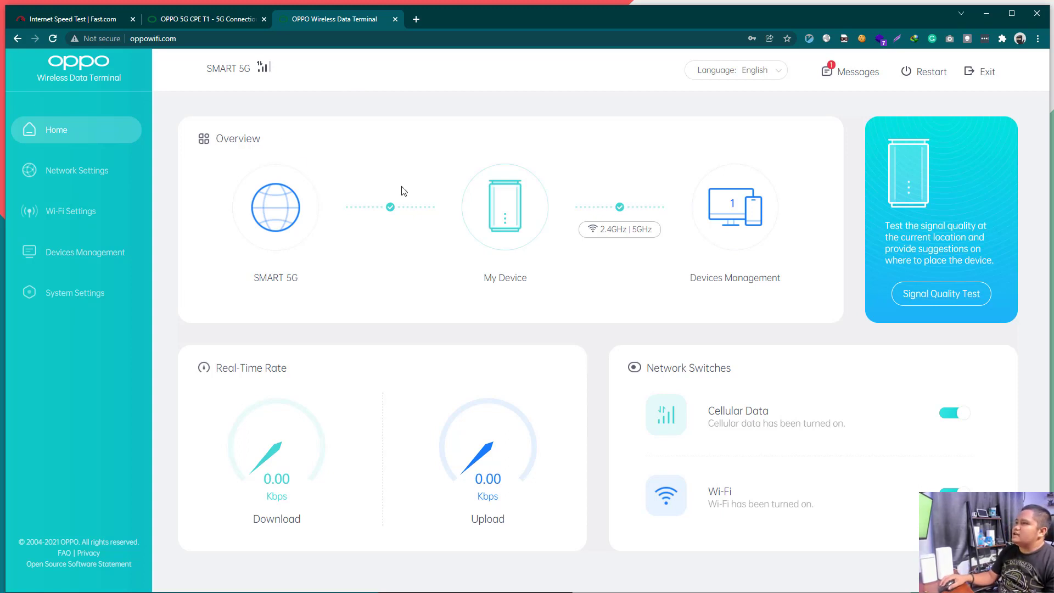
Step: Open Network Settings and view the Select Network mode choices without changing them
{"action": "left_click", "coordinate": [72, 178]}
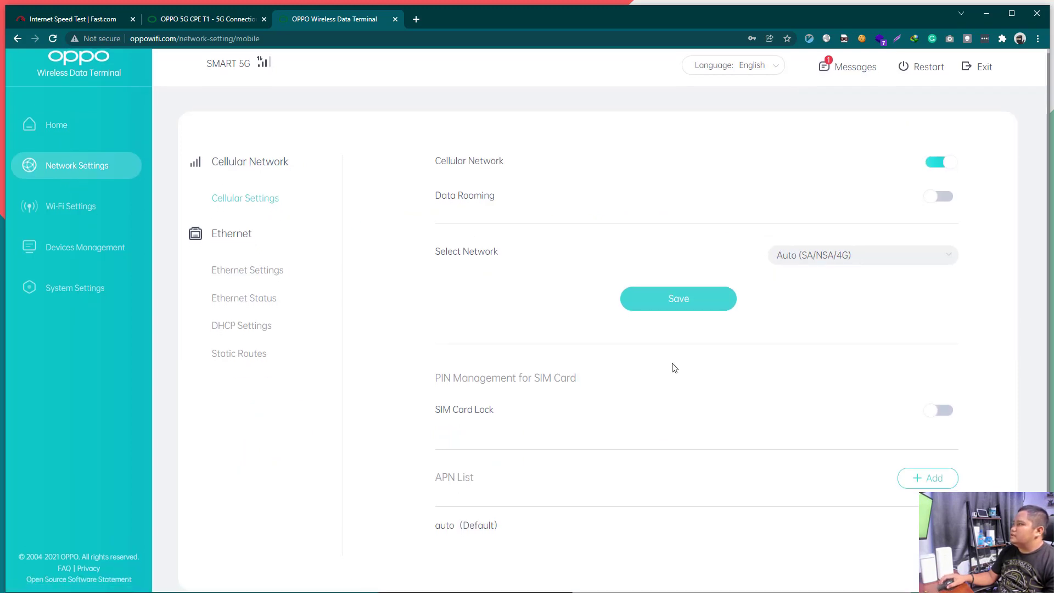
{"action": "scroll", "coordinate": [702, 352], "scroll_direction": "down", "scroll_amount": 1}
{"action": "scroll", "coordinate": [702, 352], "scroll_direction": "up", "scroll_amount": 1}
{"action": "left_click", "coordinate": [832, 269]}
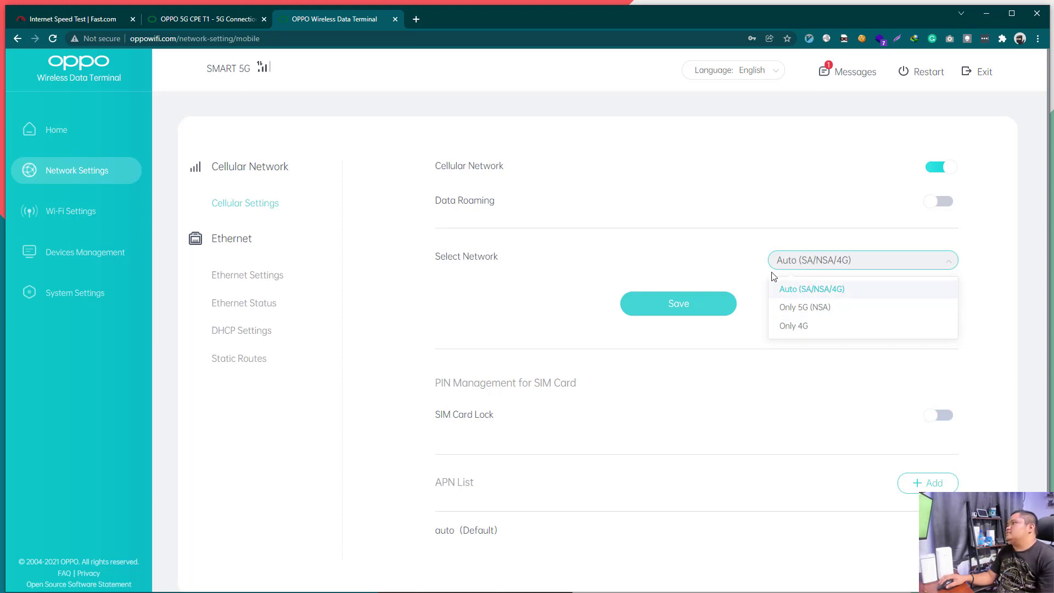
{"action": "left_click", "coordinate": [678, 254]}
{"action": "scroll", "coordinate": [708, 435], "scroll_direction": "down", "scroll_amount": 1}
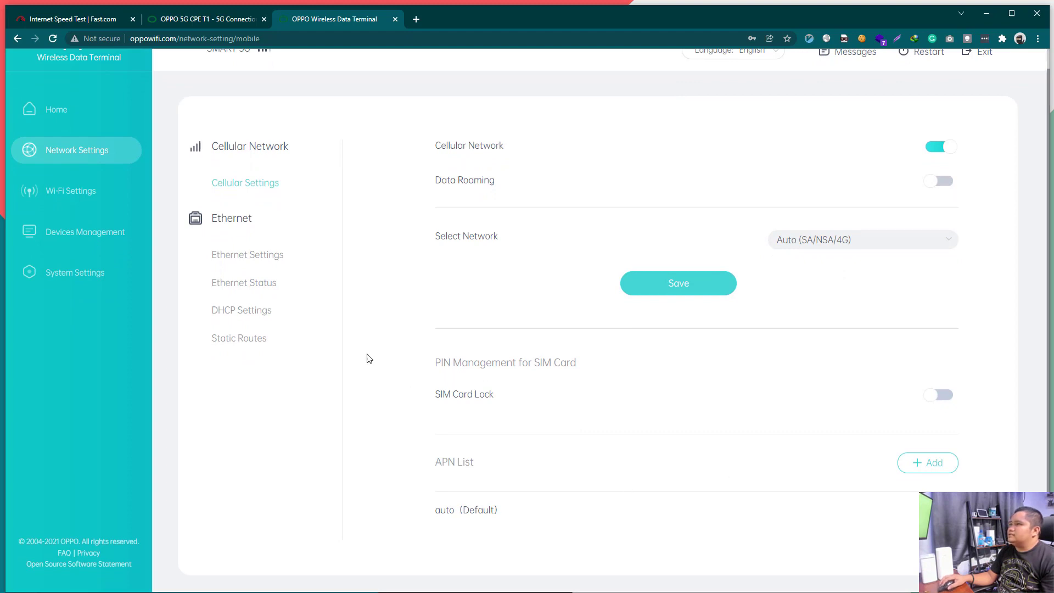
Step: Check Ethernet Settings left on LAN and Ethernet Status, then view DHCP settings for 192.168.99.1
{"action": "left_click", "coordinate": [250, 256]}
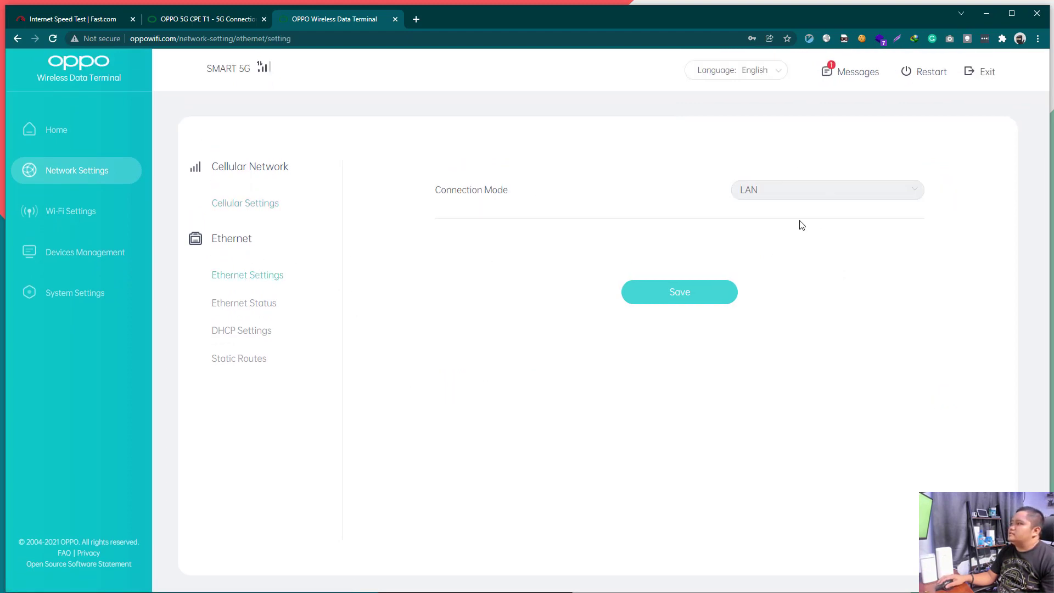
{"action": "left_click", "coordinate": [756, 204]}
{"action": "left_click", "coordinate": [551, 282]}
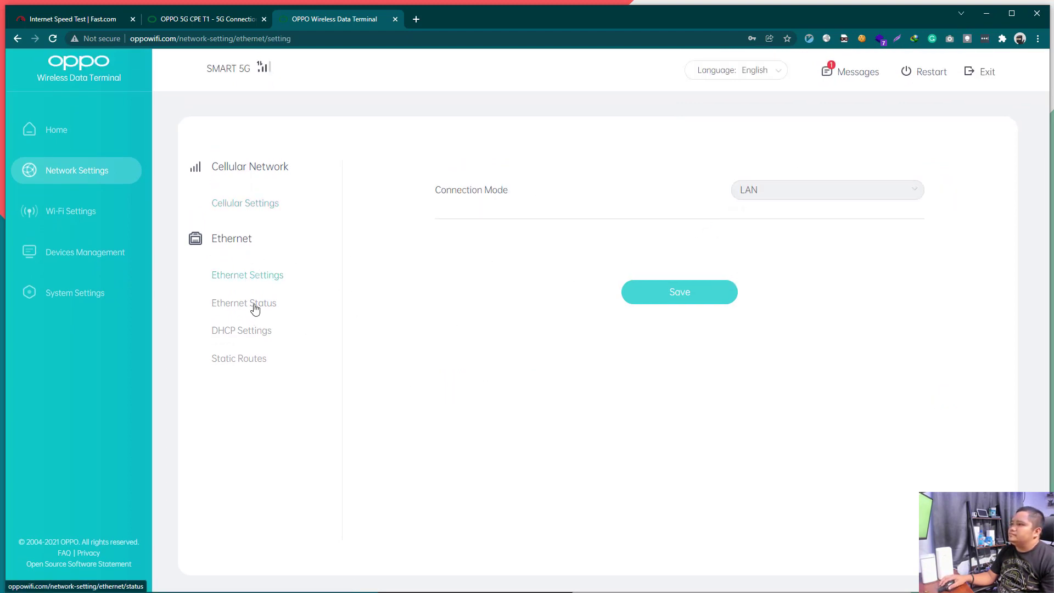
{"action": "left_click", "coordinate": [254, 306]}
{"action": "left_click", "coordinate": [244, 331]}
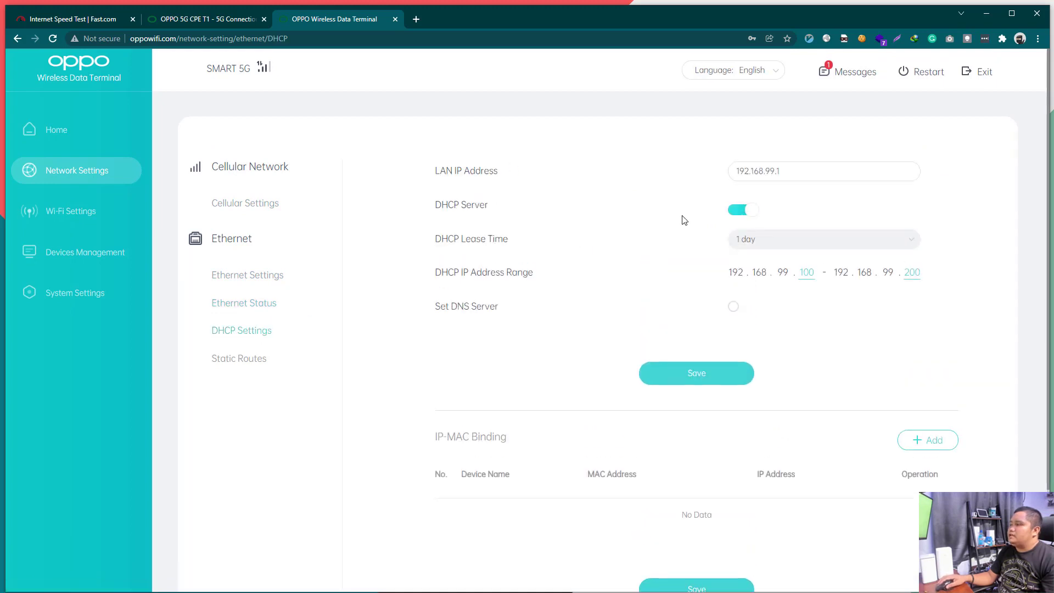
{"action": "scroll", "coordinate": [520, 462], "scroll_direction": "down", "scroll_amount": 1}
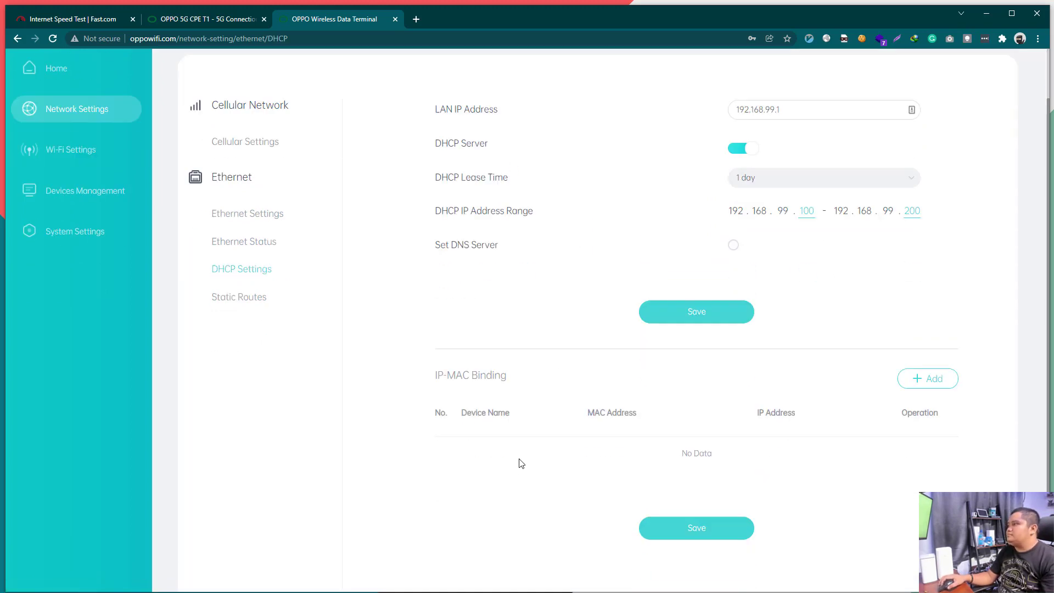
{"action": "scroll", "coordinate": [522, 462], "scroll_direction": "up", "scroll_amount": 1}
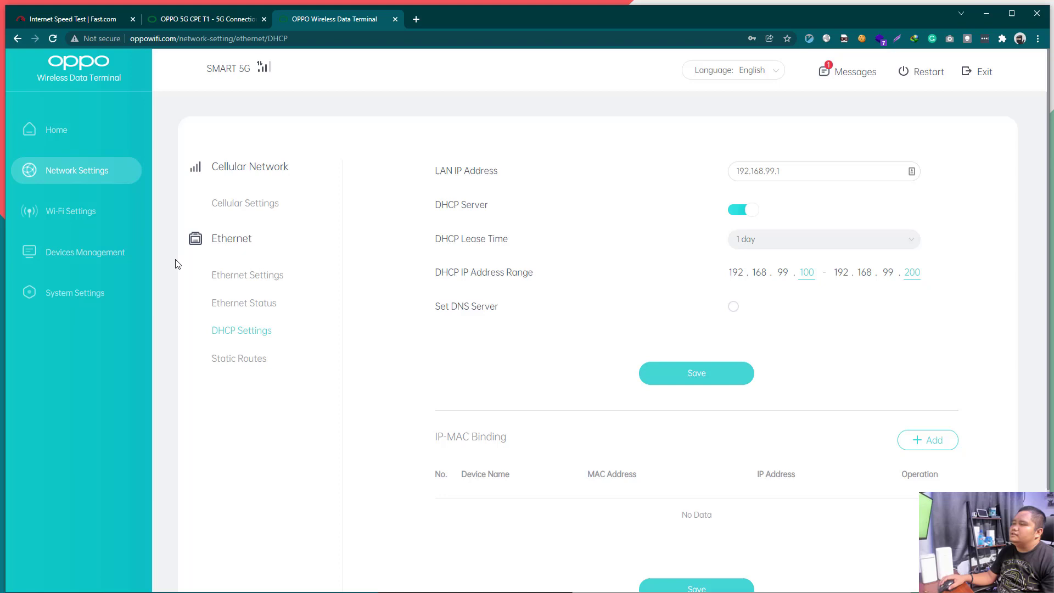
Step: Open Wi-Fi Settings and select the 5GHz network name without editing it
{"action": "left_click", "coordinate": [97, 215]}
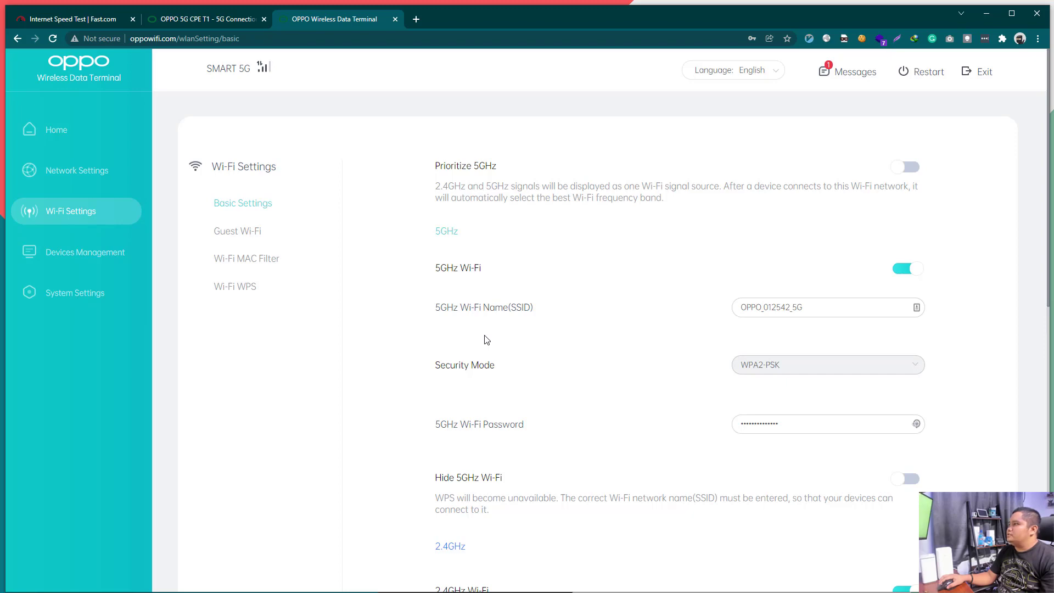
{"action": "scroll", "coordinate": [485, 339], "scroll_direction": "down", "scroll_amount": 10}
{"action": "scroll", "coordinate": [484, 338], "scroll_direction": "up", "scroll_amount": 10}
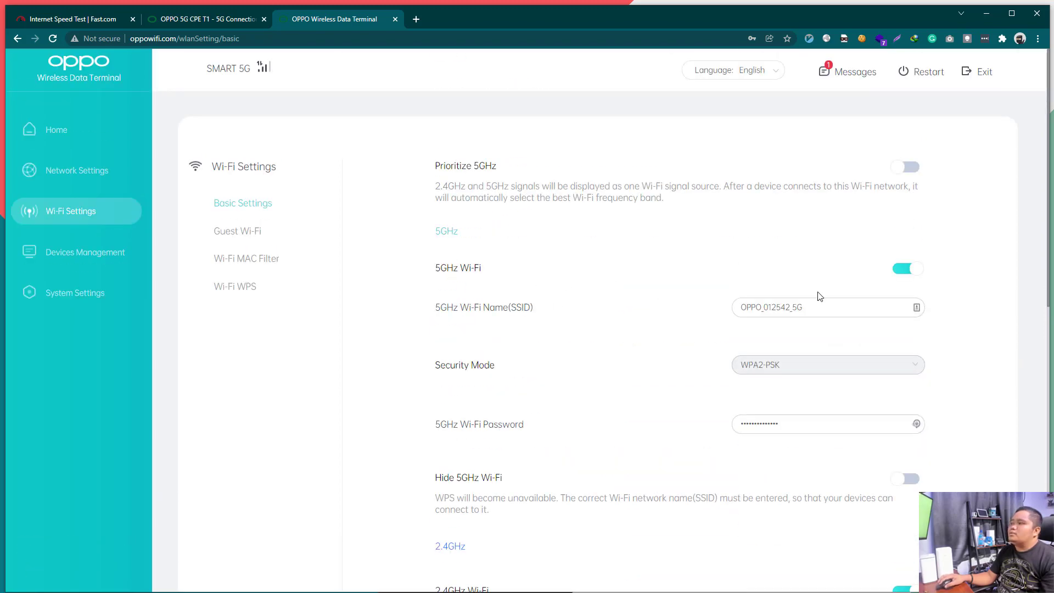
{"action": "left_click_drag", "start_coordinate": [828, 307], "coordinate": [680, 324]}
{"action": "left_click", "coordinate": [626, 328]}
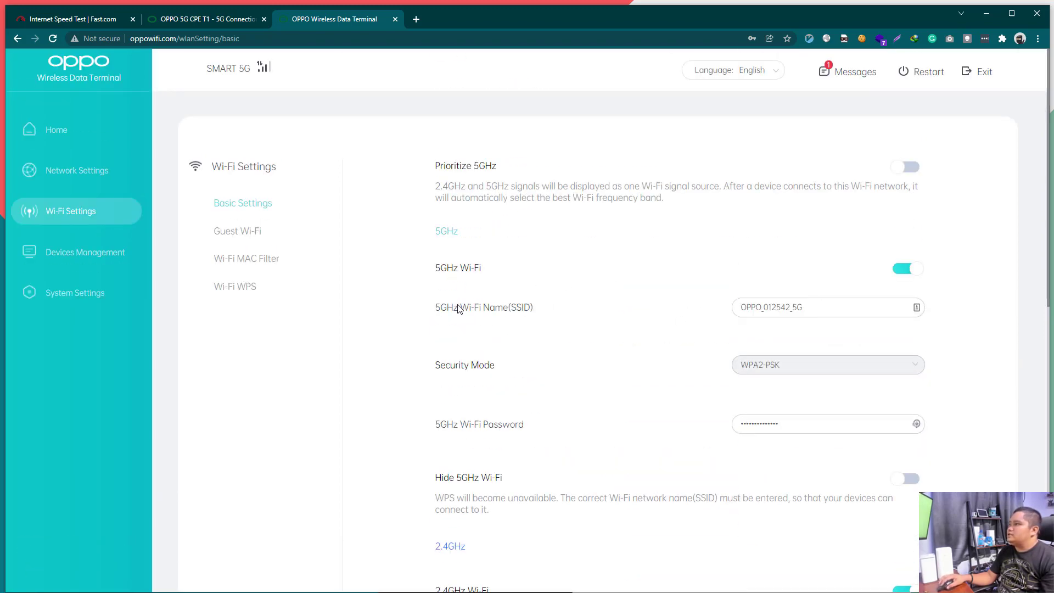
{"action": "double_click", "coordinate": [844, 308]}
{"action": "left_click", "coordinate": [990, 317]}
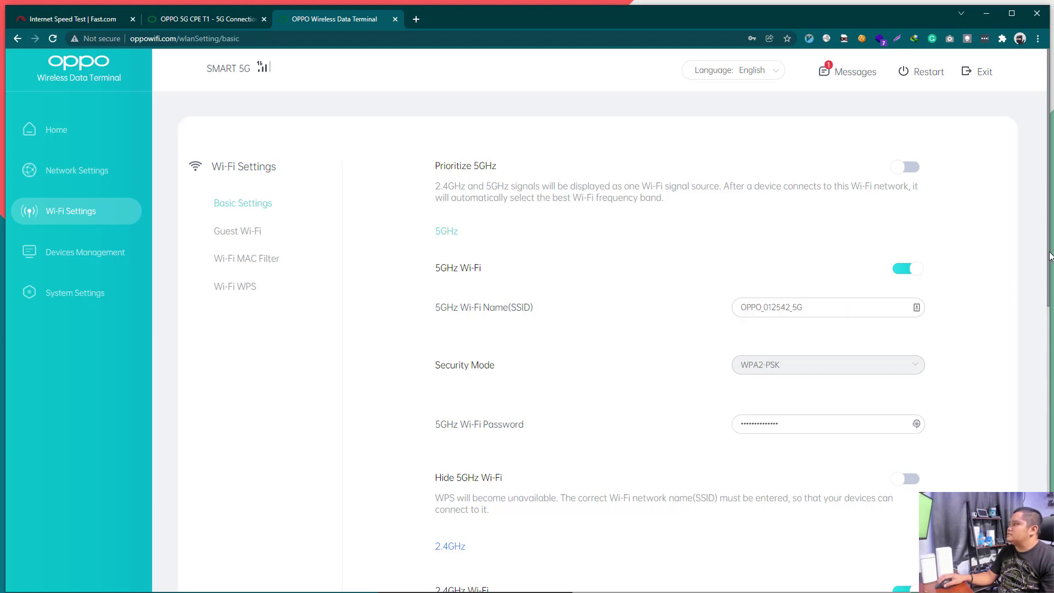
Step: Select the 2.4GHz network name unchanged and scroll through Basic Settings to Signal Strength
{"action": "scroll", "coordinate": [1049, 255], "scroll_direction": "down", "scroll_amount": 4}
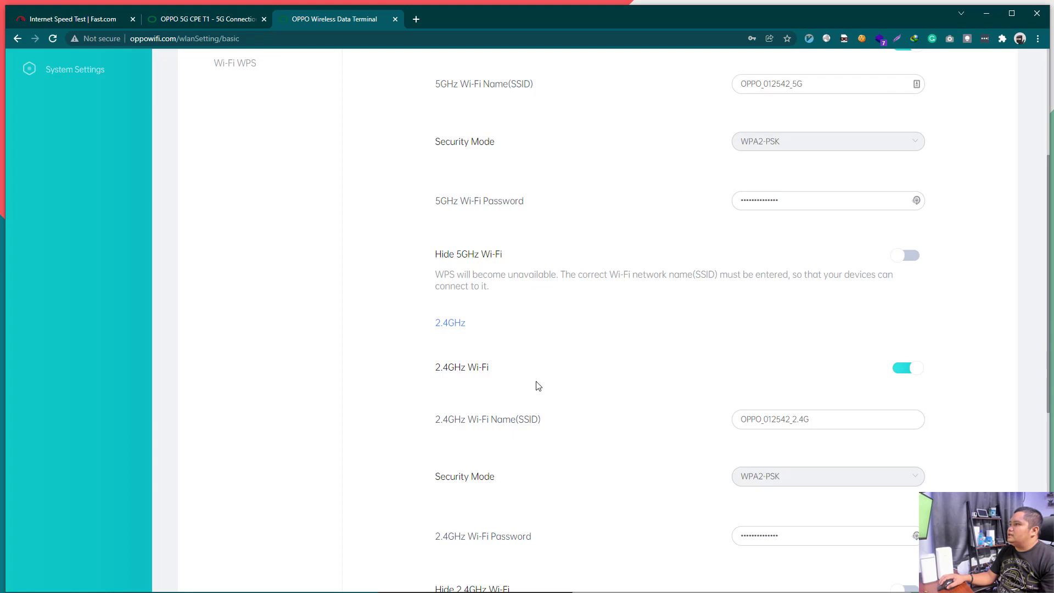
{"action": "left_click_drag", "start_coordinate": [818, 414], "coordinate": [720, 427]}
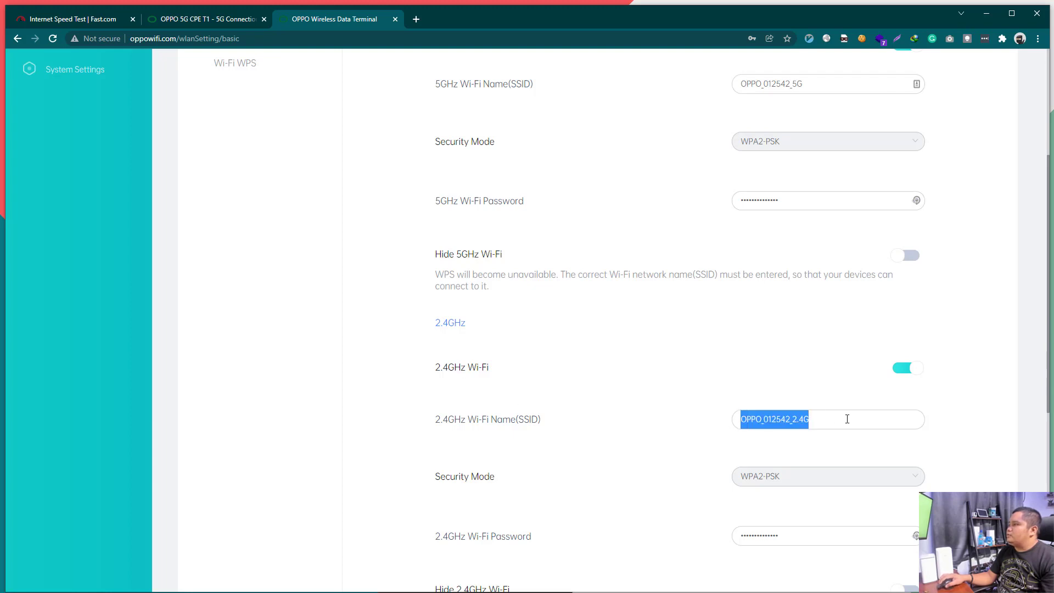
{"action": "left_click", "coordinate": [851, 421]}
{"action": "left_click_drag", "start_coordinate": [850, 421], "coordinate": [637, 439]}
{"action": "left_click", "coordinate": [638, 440]}
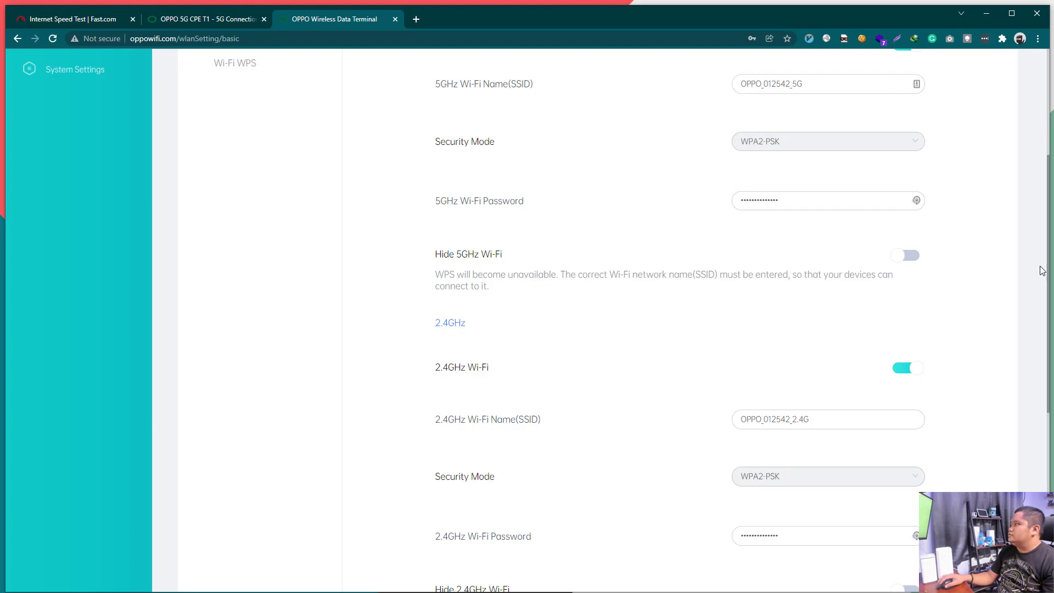
{"action": "scroll", "coordinate": [1048, 262], "scroll_direction": "up", "scroll_amount": 4}
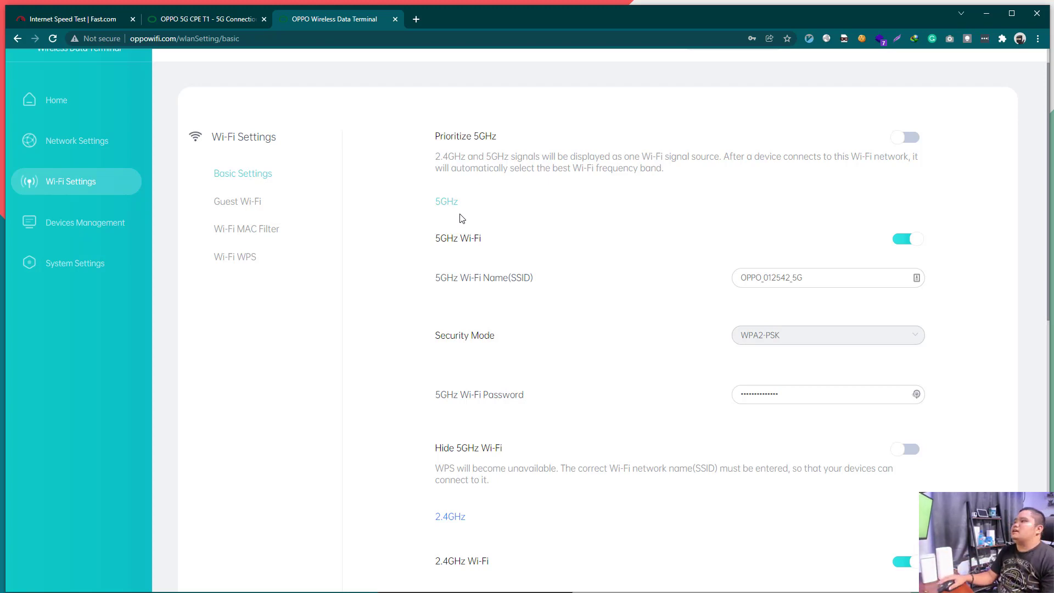
{"action": "scroll", "coordinate": [625, 421], "scroll_direction": "down", "scroll_amount": 10}
{"action": "scroll", "coordinate": [626, 421], "scroll_direction": "up", "scroll_amount": 10}
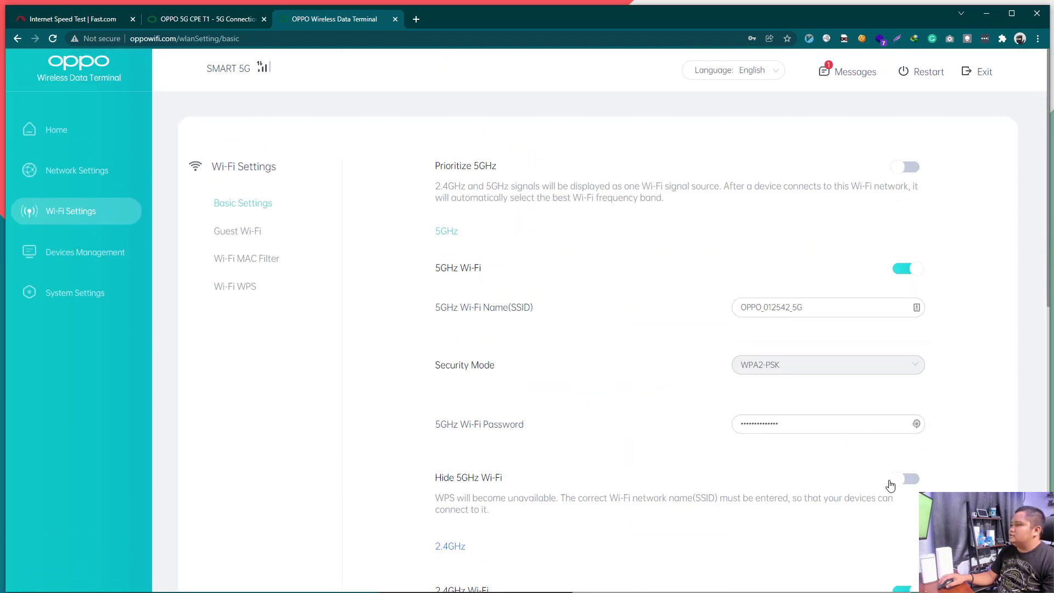
{"action": "scroll", "coordinate": [596, 478], "scroll_direction": "down", "scroll_amount": 10}
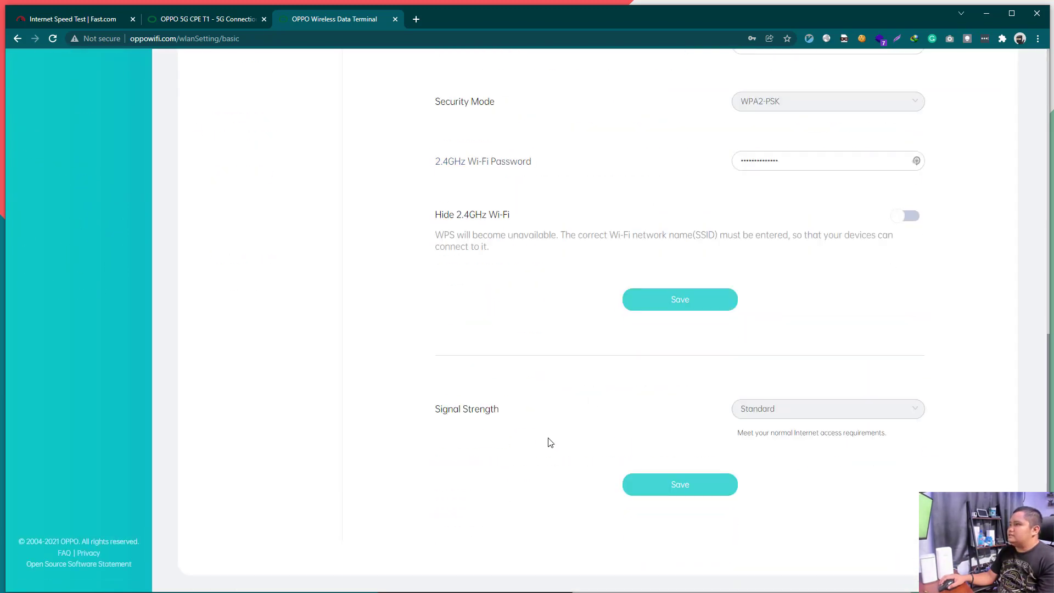
{"action": "scroll", "coordinate": [549, 439], "scroll_direction": "up", "scroll_amount": 10}
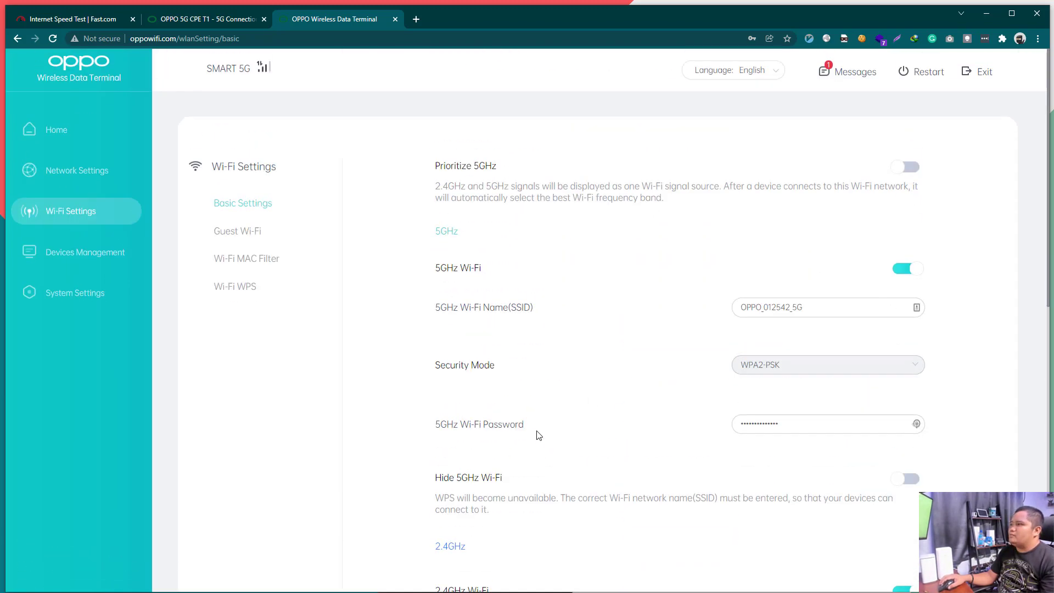
Step: View the Guest Wi-Fi, Wi-Fi MAC Filter and Wi-Fi WPS pages
{"action": "left_click", "coordinate": [260, 241]}
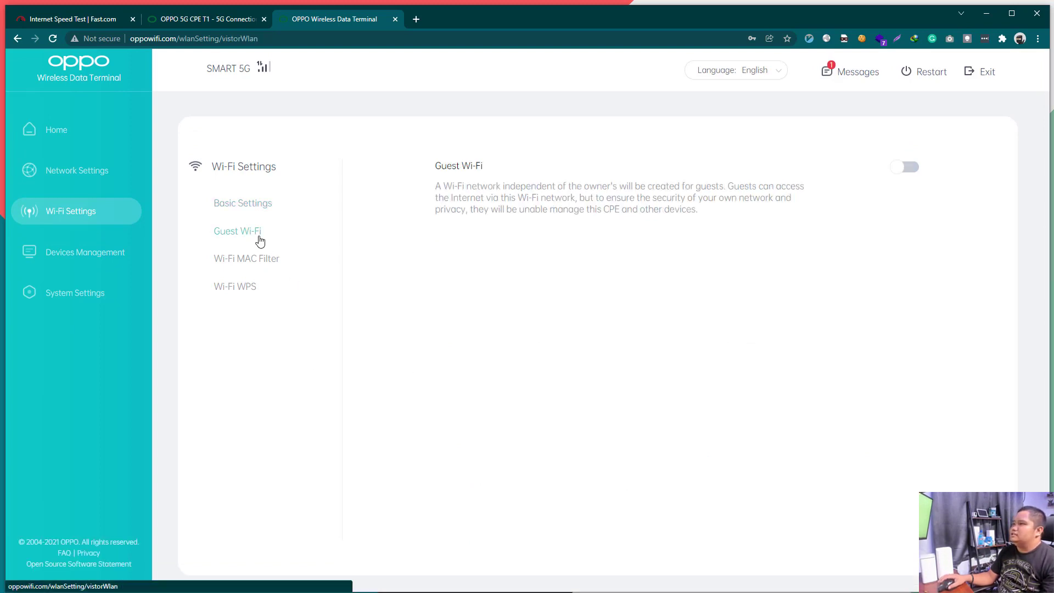
{"action": "left_click", "coordinate": [239, 266]}
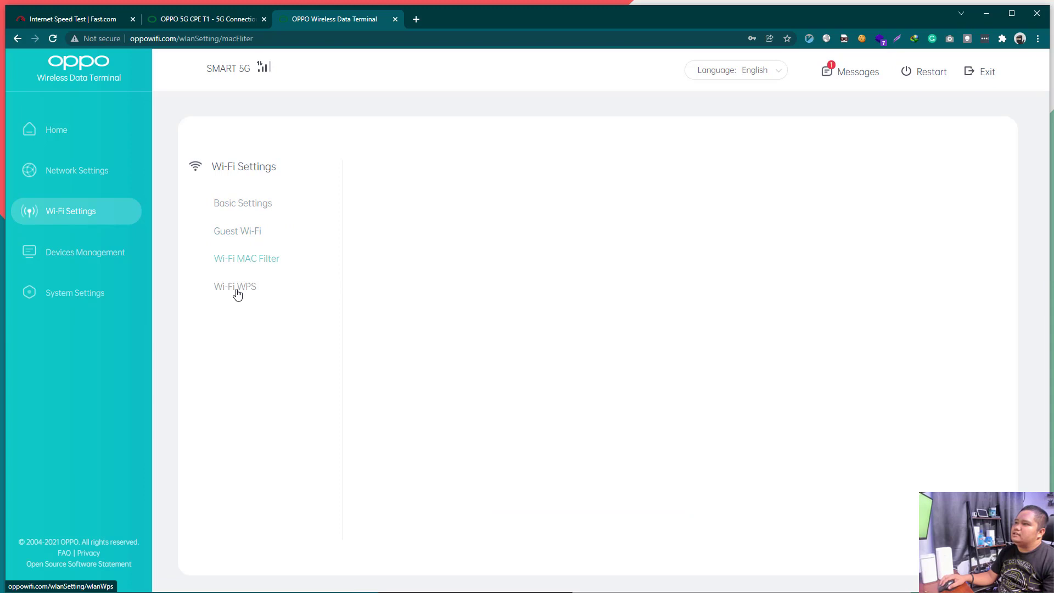
{"action": "left_click", "coordinate": [236, 289]}
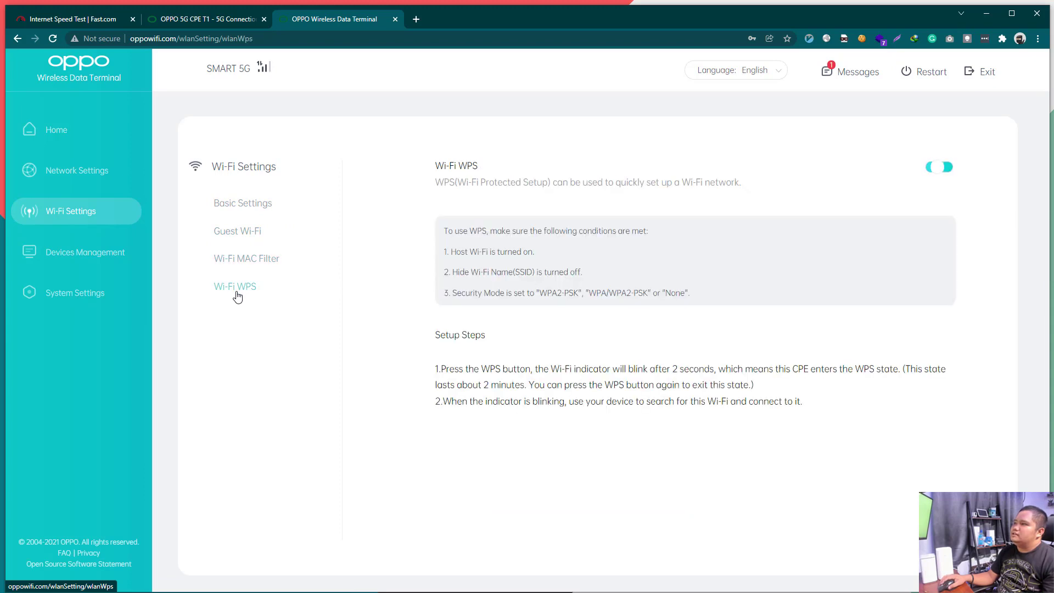
Step: Check connected devices in Devices Management, then System Settings showing firmware CTA02_11.B.001_023 is latest
{"action": "left_click", "coordinate": [90, 262]}
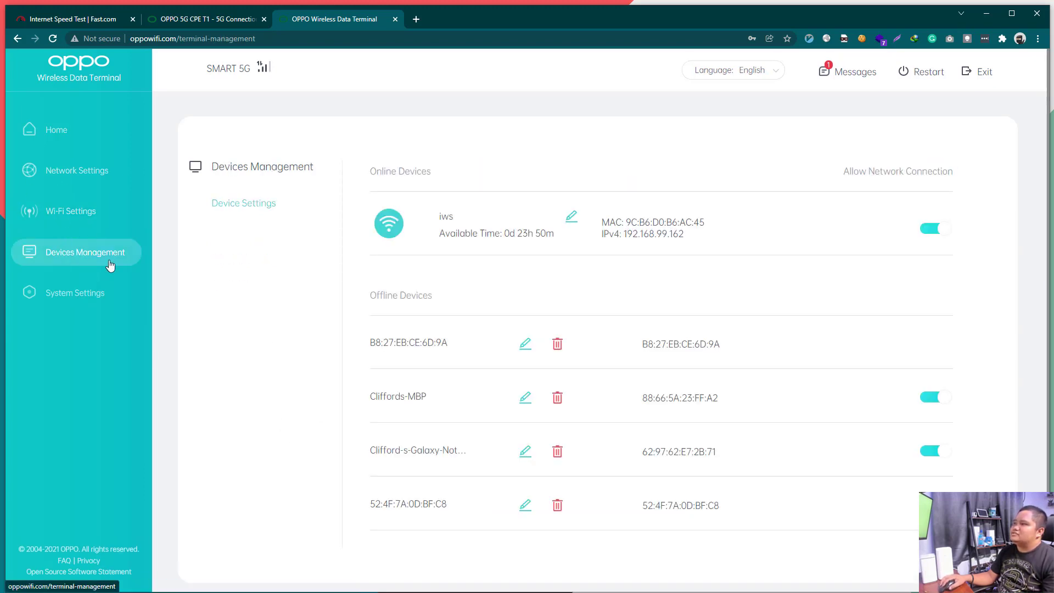
{"action": "scroll", "coordinate": [443, 381], "scroll_direction": "down", "scroll_amount": 1}
{"action": "scroll", "coordinate": [443, 381], "scroll_direction": "up", "scroll_amount": 1}
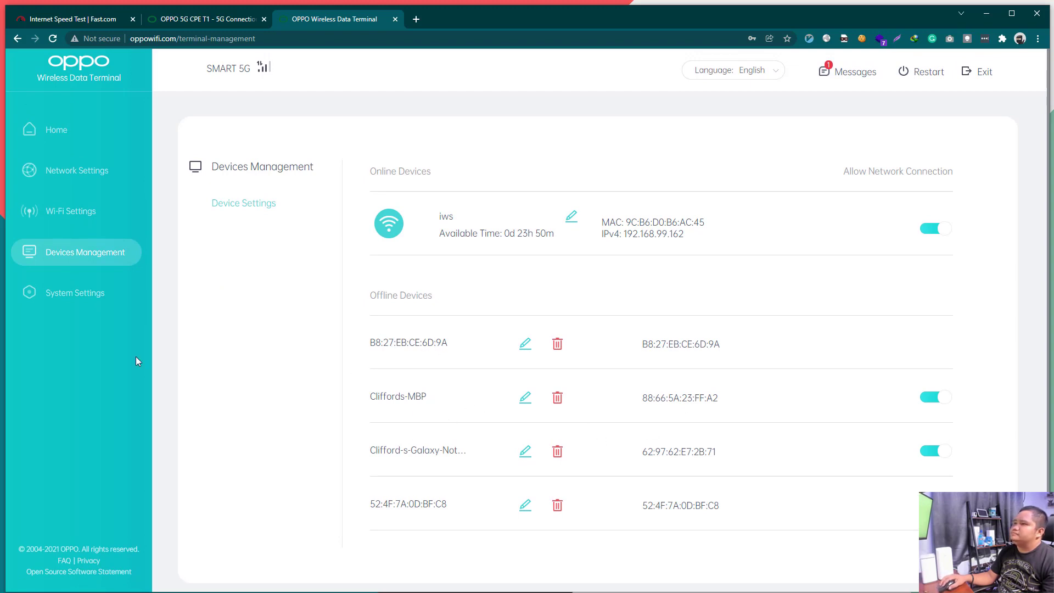
{"action": "left_click", "coordinate": [96, 293]}
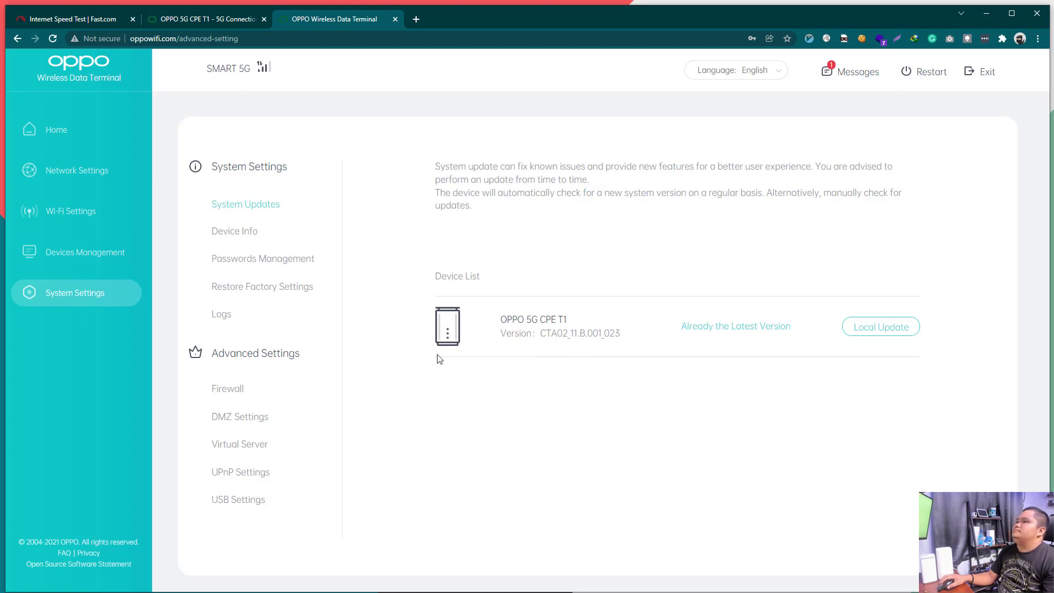
Step: Open Device Info and scroll through the device information list
{"action": "left_click", "coordinate": [266, 234]}
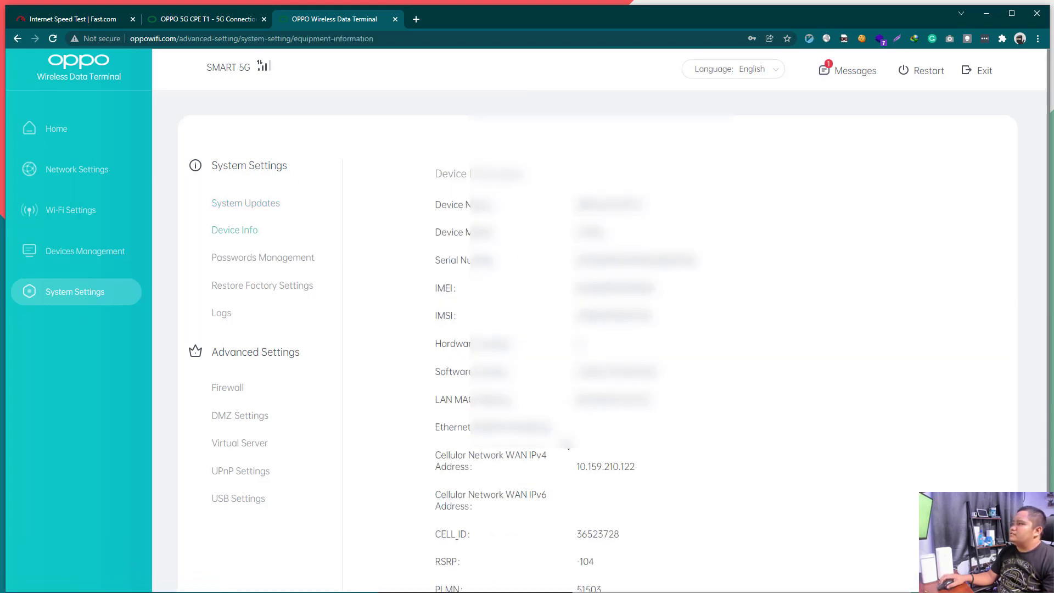
{"action": "scroll", "coordinate": [604, 330], "scroll_direction": "down", "scroll_amount": 1}
{"action": "scroll", "coordinate": [604, 329], "scroll_direction": "up", "scroll_amount": 1}
{"action": "scroll", "coordinate": [598, 439], "scroll_direction": "down", "scroll_amount": 2}
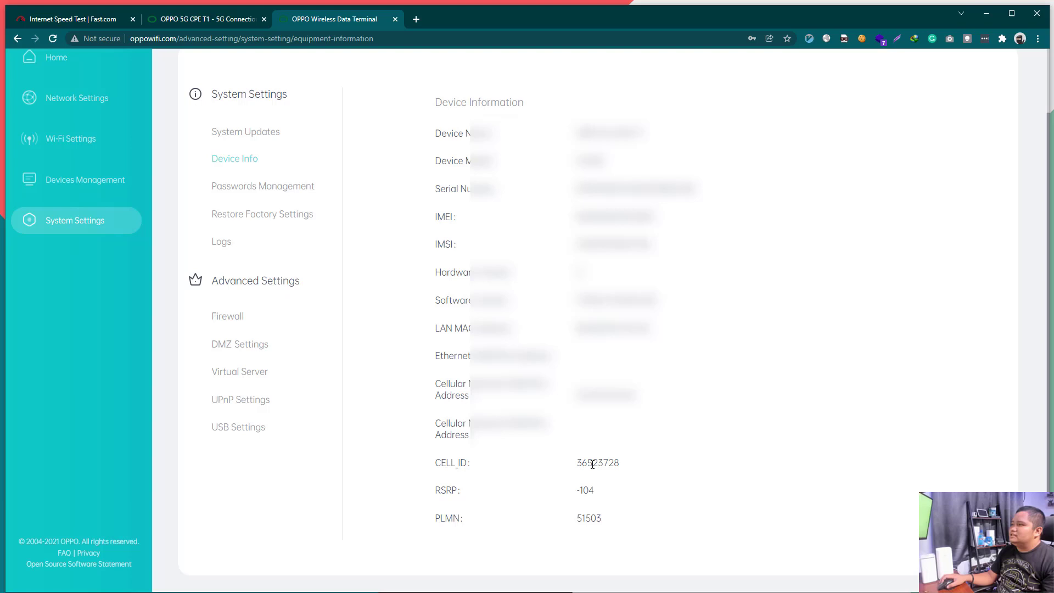
{"action": "scroll", "coordinate": [571, 511], "scroll_direction": "up", "scroll_amount": 2}
{"action": "scroll", "coordinate": [569, 513], "scroll_direction": "down", "scroll_amount": 2}
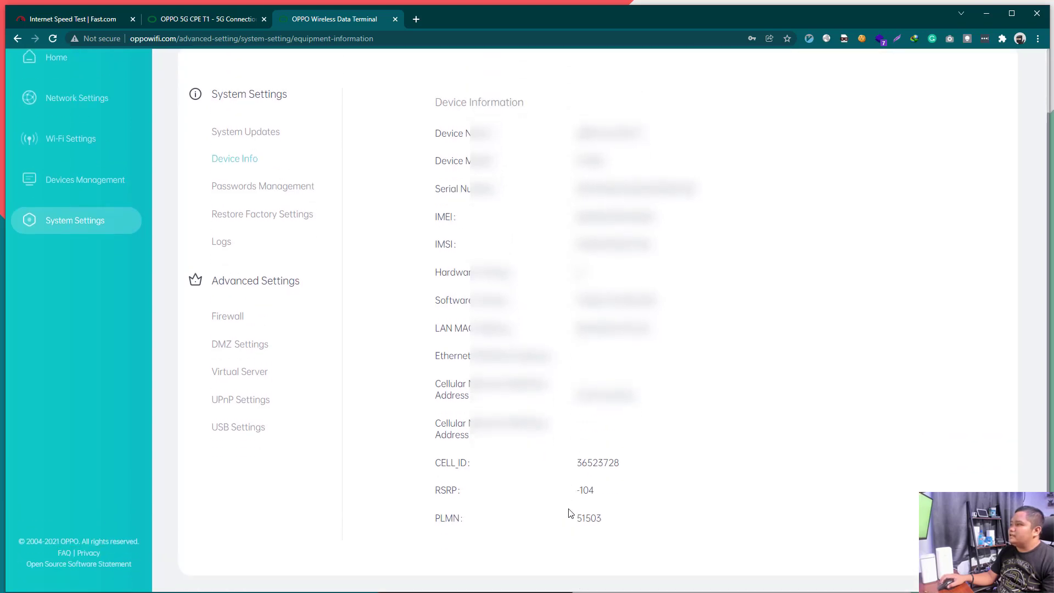
{"action": "left_click_drag", "start_coordinate": [566, 127], "coordinate": [603, 401]}
{"action": "left_click", "coordinate": [621, 494]}
Step: Select the CELL_ID 36523728, RSRP, PLMN 51503 and LAN MAC values
{"action": "left_click_drag", "start_coordinate": [583, 466], "coordinate": [546, 468]}
{"action": "double_click", "coordinate": [598, 465]}
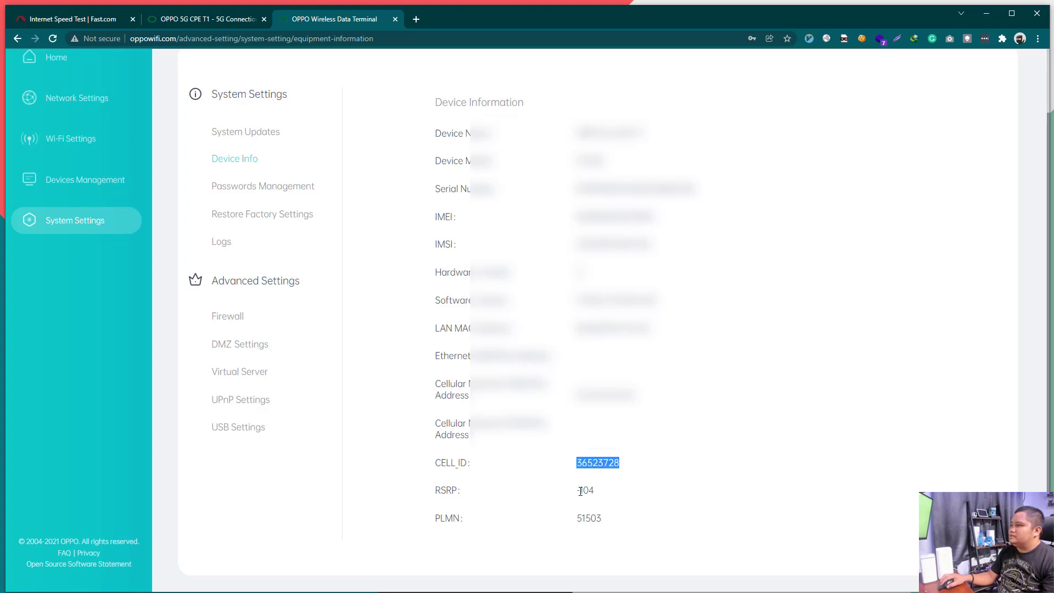
{"action": "double_click", "coordinate": [585, 490]}
{"action": "left_click", "coordinate": [589, 520]}
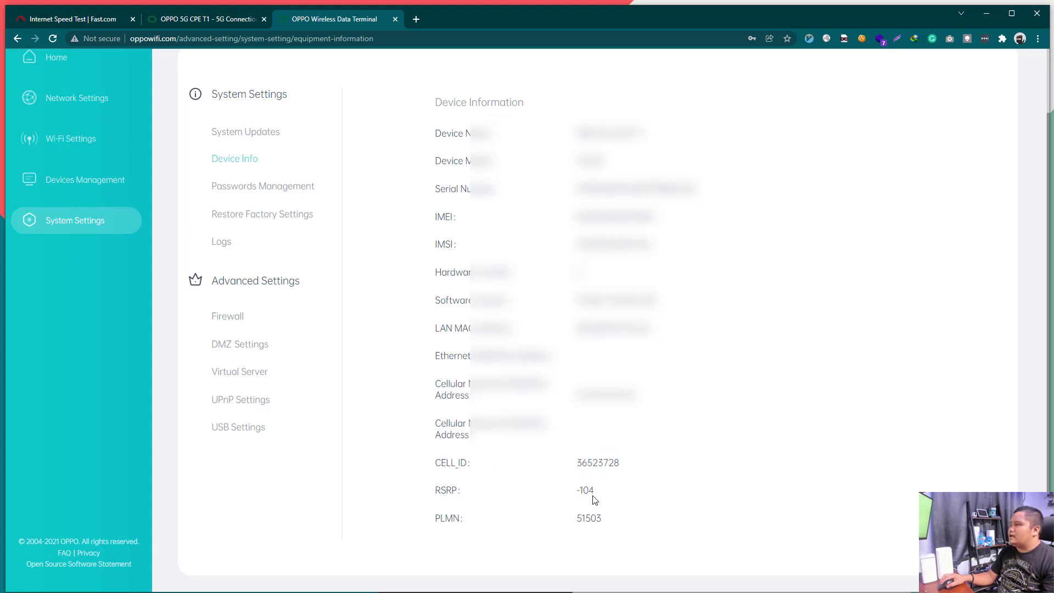
{"action": "left_click_drag", "start_coordinate": [461, 522], "coordinate": [591, 522]}
{"action": "double_click", "coordinate": [586, 521]}
{"action": "left_click", "coordinate": [586, 521]}
{"action": "triple_click", "coordinate": [587, 518]}
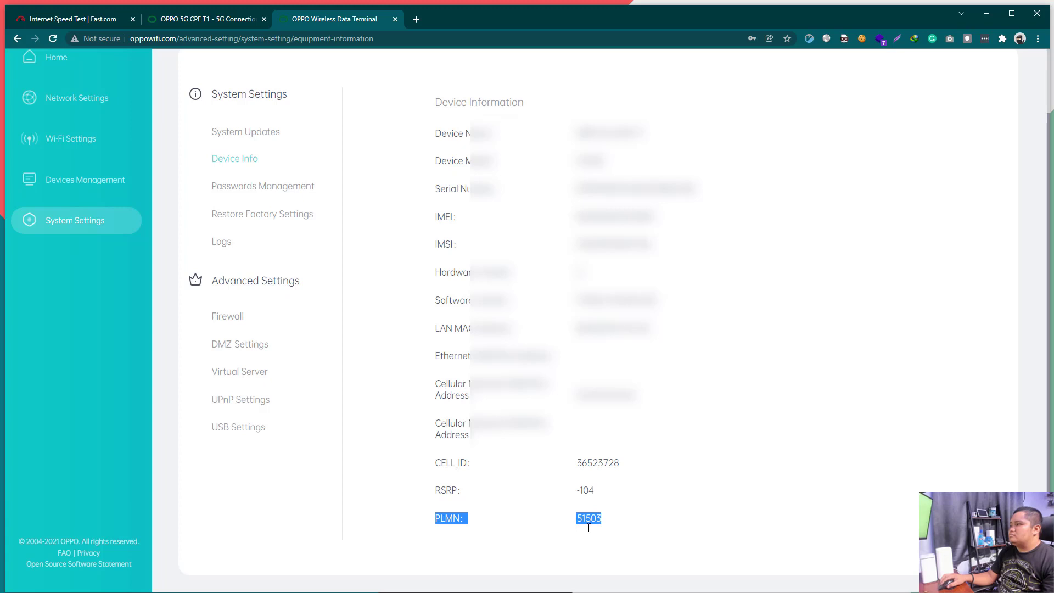
{"action": "left_click", "coordinate": [587, 528]}
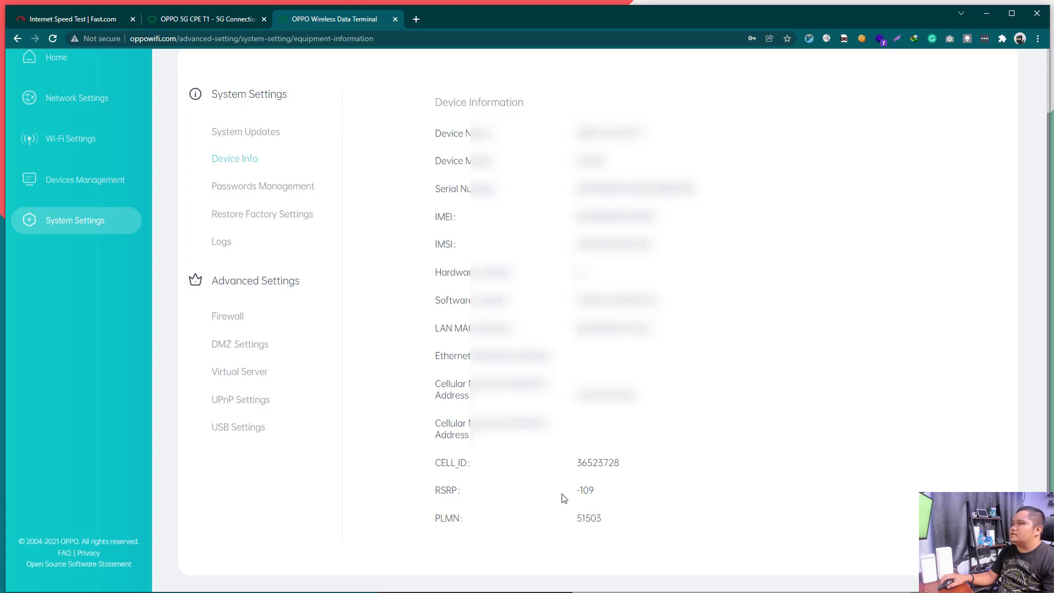
{"action": "triple_click", "coordinate": [557, 332]}
Step: View the Passwords Management, Restore Factory Settings and Logs pages
{"action": "left_click", "coordinate": [307, 187]}
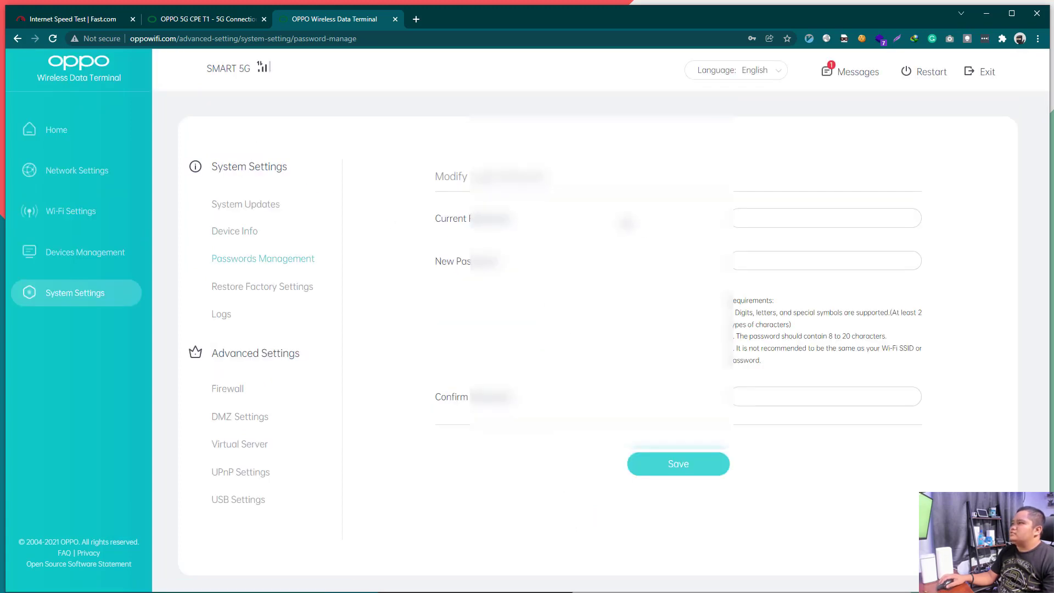
{"action": "left_click", "coordinate": [779, 214]}
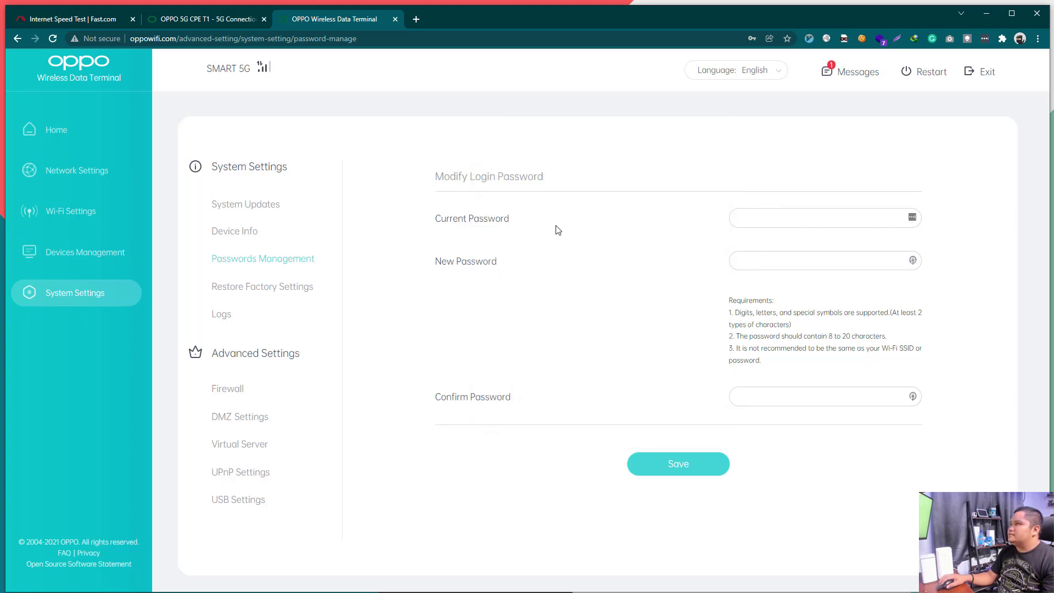
{"action": "left_click", "coordinate": [295, 287]}
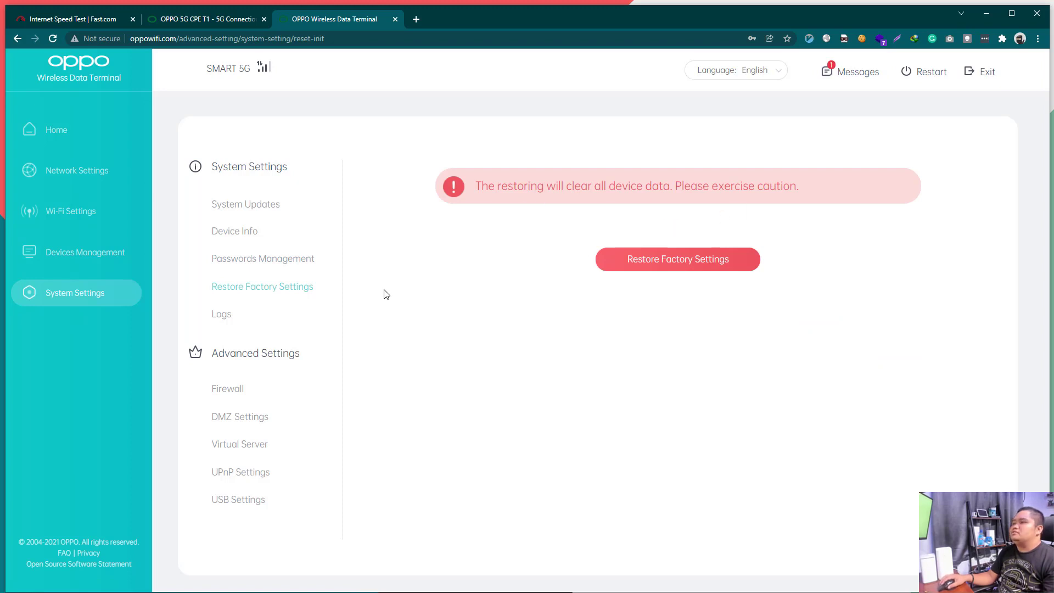
{"action": "left_click", "coordinate": [235, 311]}
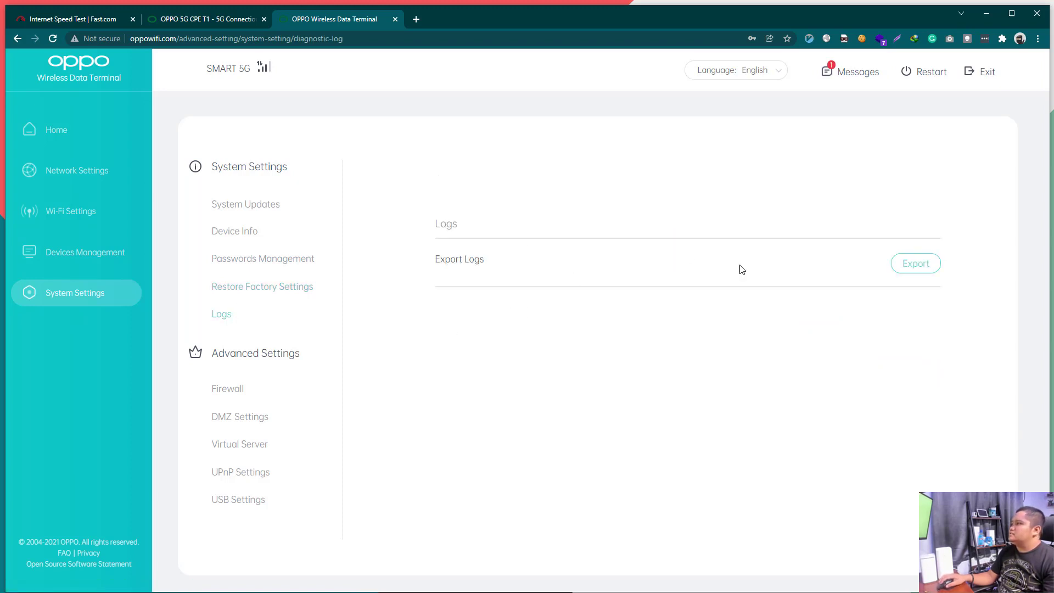
Step: View Firewall, DMZ, Virtual Server, UPnP and USB Settings, then return to the Home overview
{"action": "left_click", "coordinate": [265, 387]}
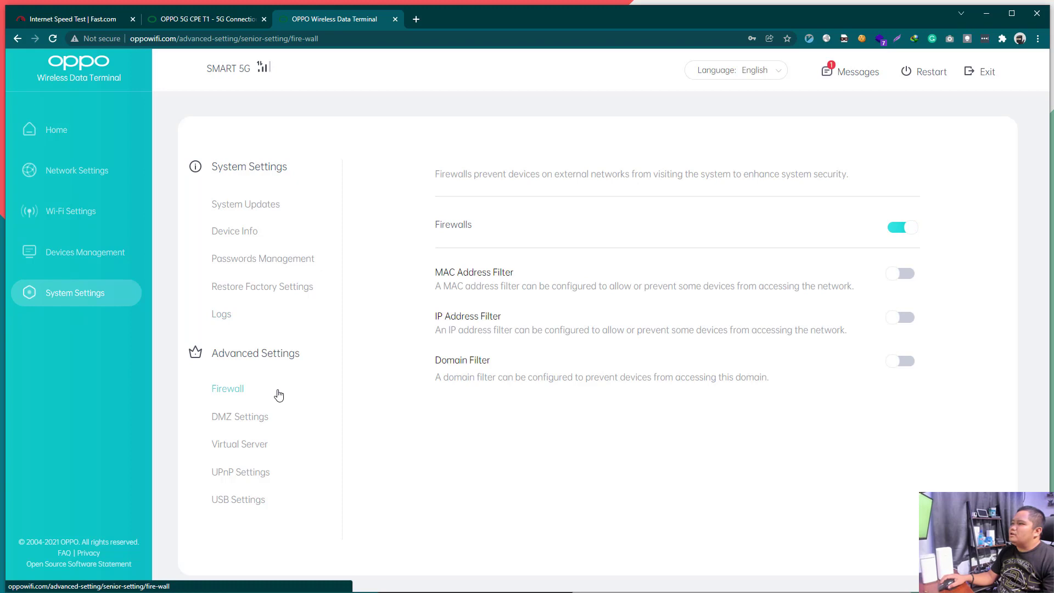
{"action": "left_click", "coordinate": [265, 417]}
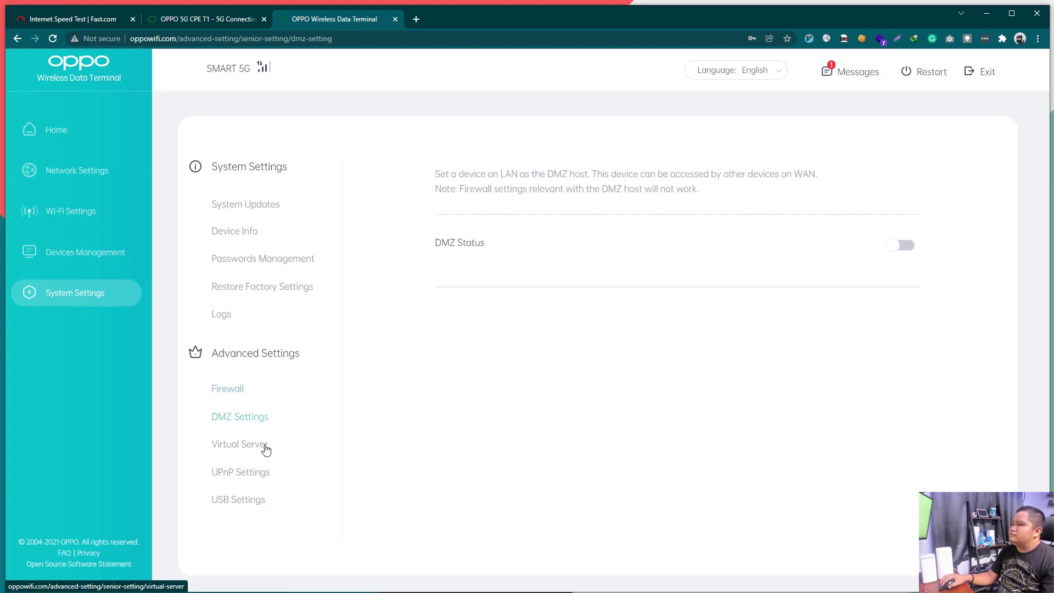
{"action": "left_click", "coordinate": [266, 449]}
{"action": "left_click", "coordinate": [258, 471]}
{"action": "left_click", "coordinate": [247, 501]}
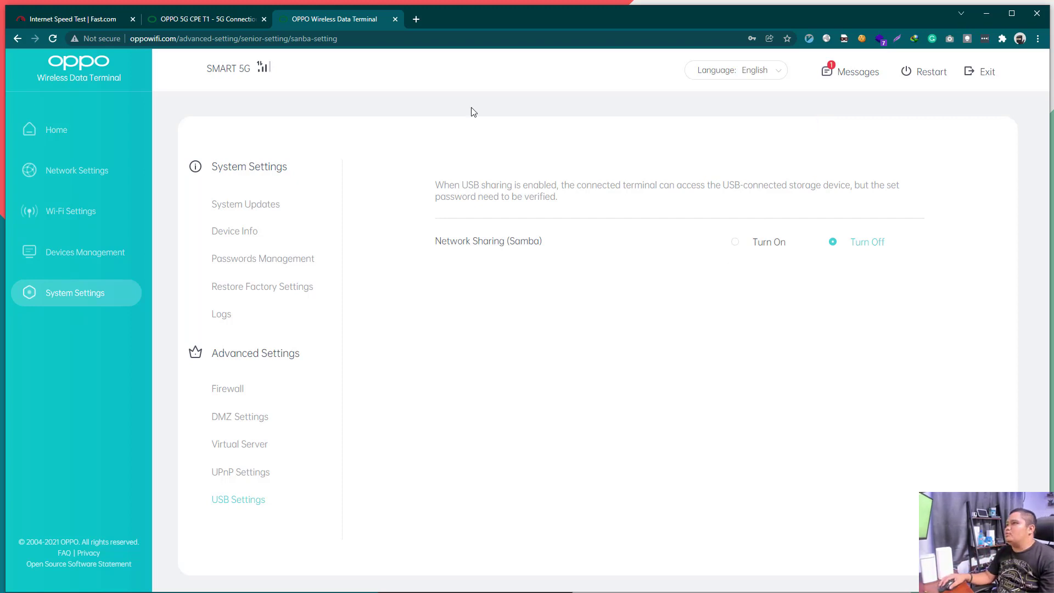
{"action": "left_click", "coordinate": [81, 137]}
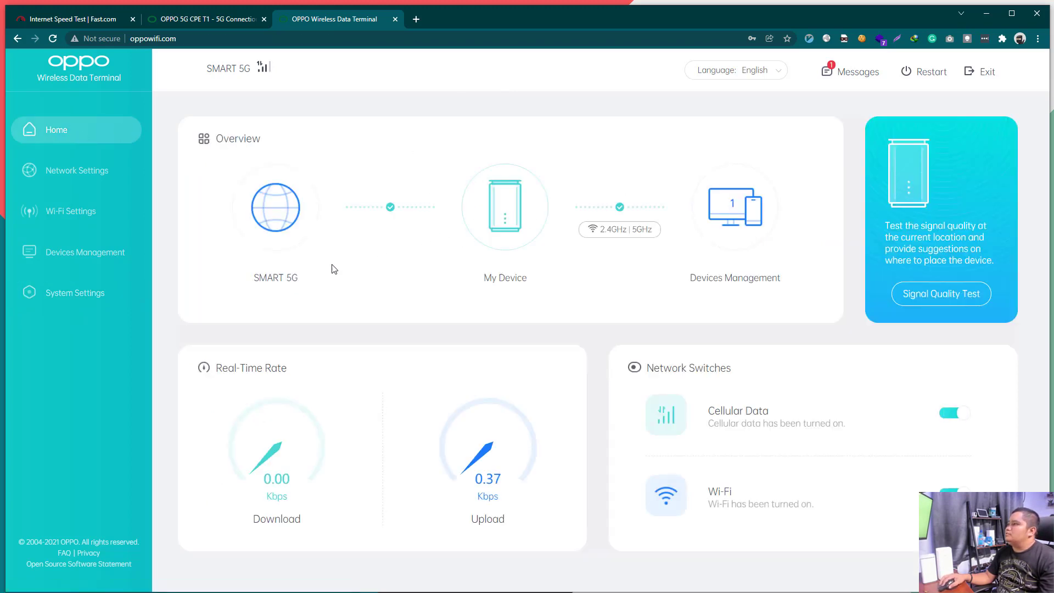
Step: Switch to the Fast.com tab and restart the speed test
{"action": "left_click", "coordinate": [223, 21]}
{"action": "left_click", "coordinate": [61, 19]}
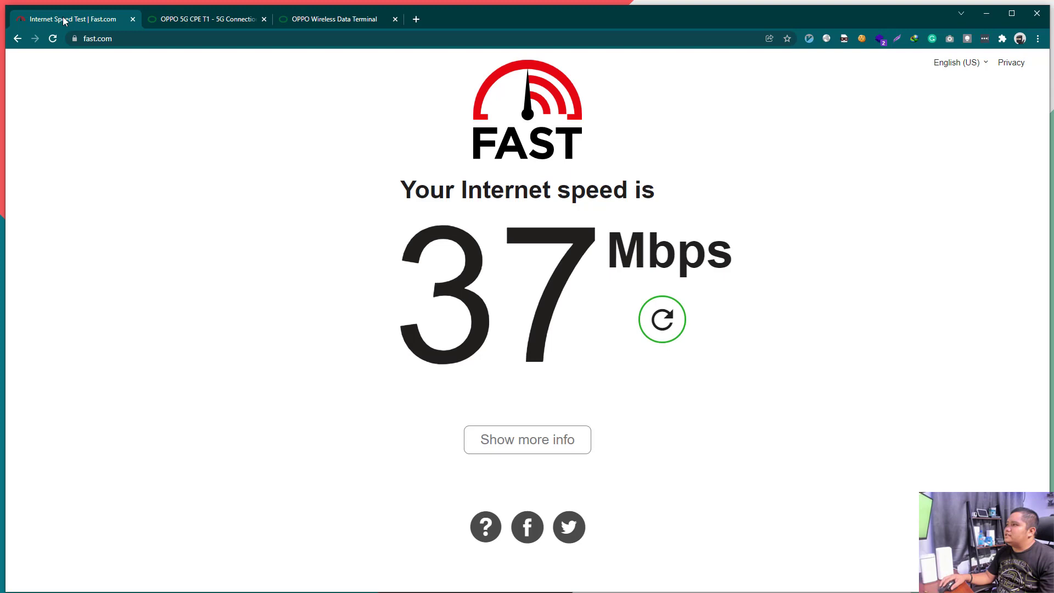
{"action": "left_click", "coordinate": [661, 322]}
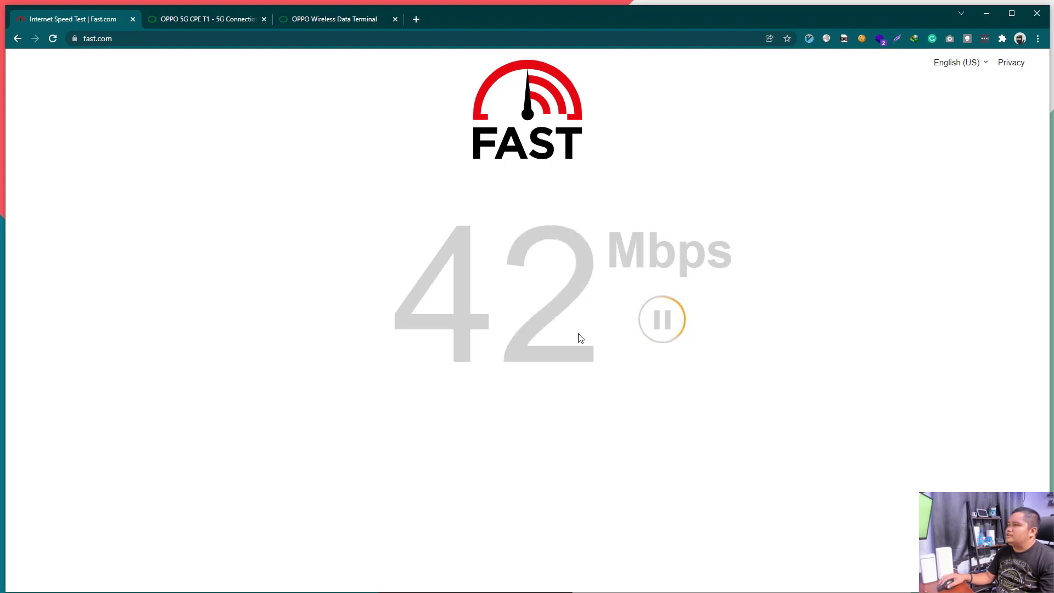
Step: Highlight the live speed readings and the final 49 Mbps result
{"action": "double_click", "coordinate": [478, 308]}
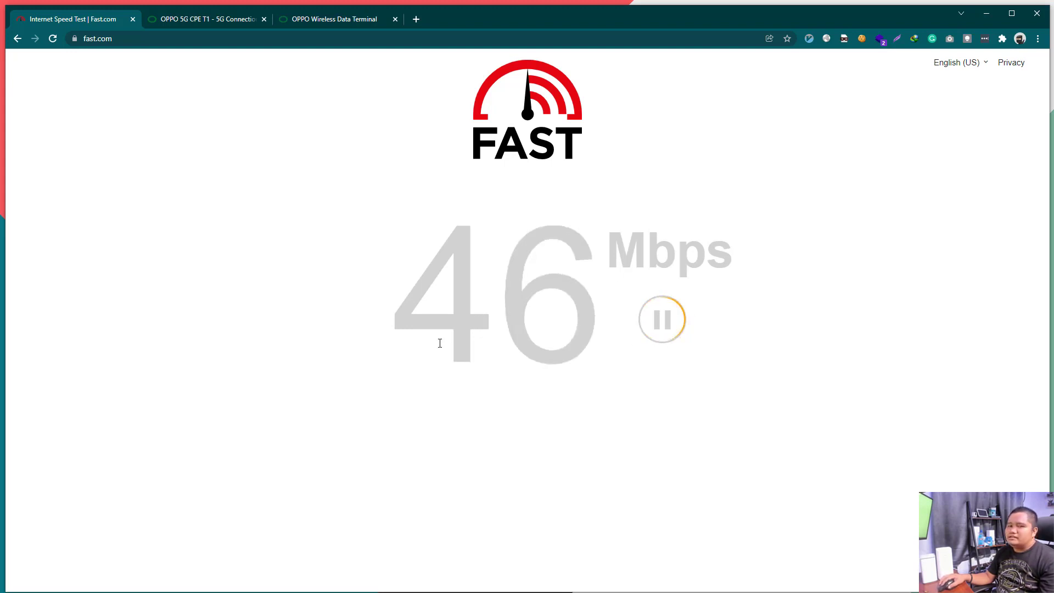
{"action": "double_click", "coordinate": [568, 344]}
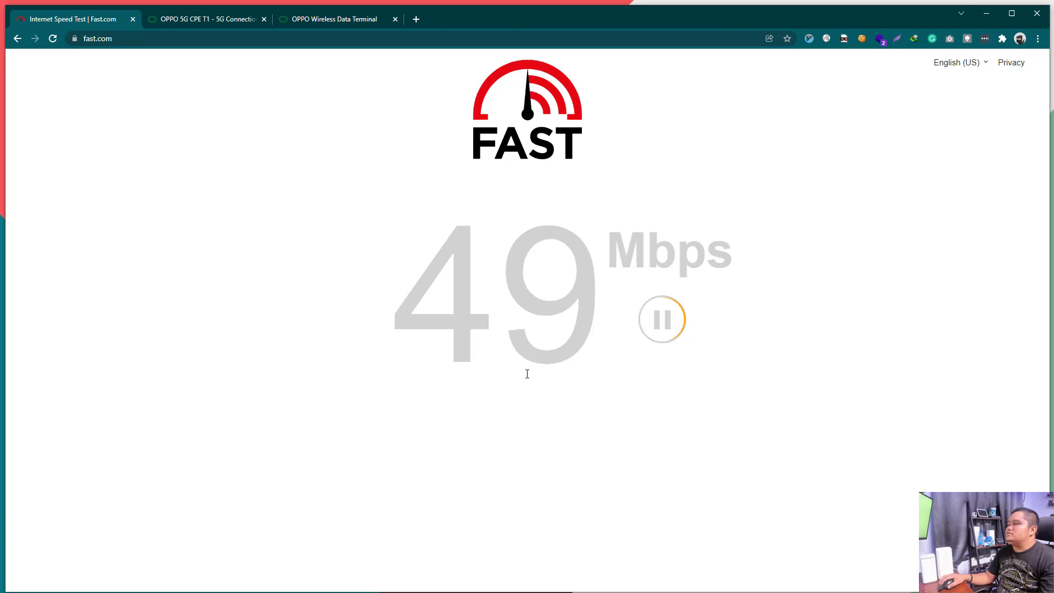
{"action": "double_click", "coordinate": [506, 321]}
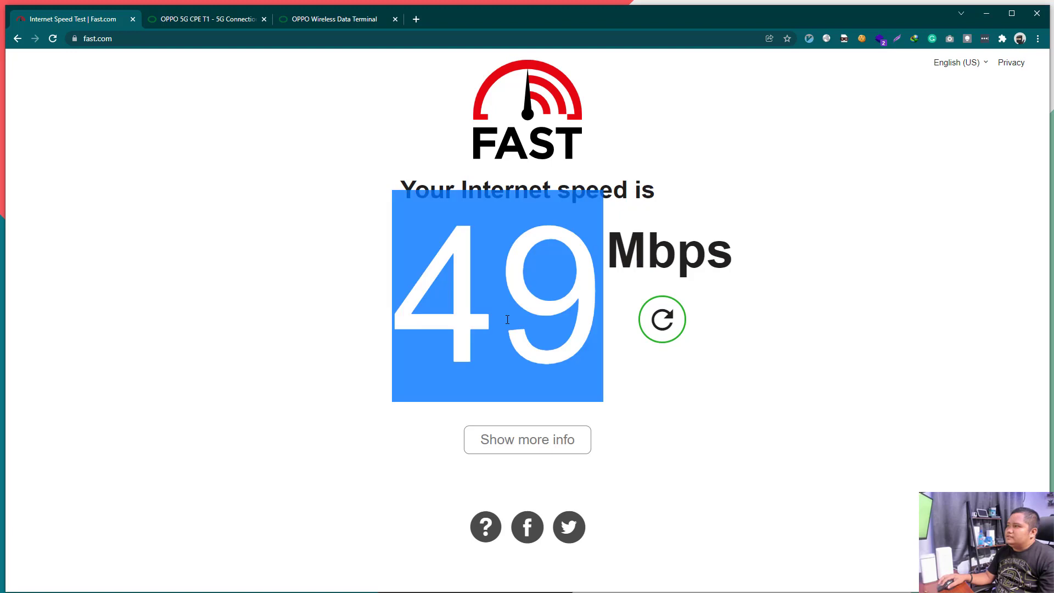
{"action": "left_click", "coordinate": [372, 358]}
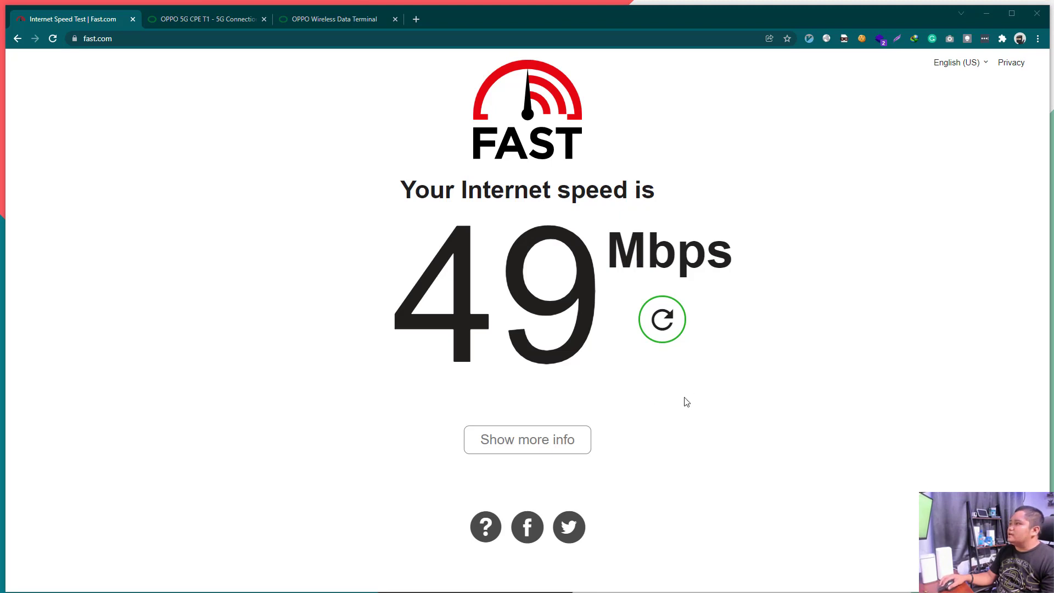
Step: Dismiss the IDM download popup and reload Fast.com to restart the speed test after the 49 Mbps result
{"action": "left_click_drag", "start_coordinate": [685, 400], "coordinate": [499, 192]}
{"action": "left_click", "coordinate": [433, 343]}
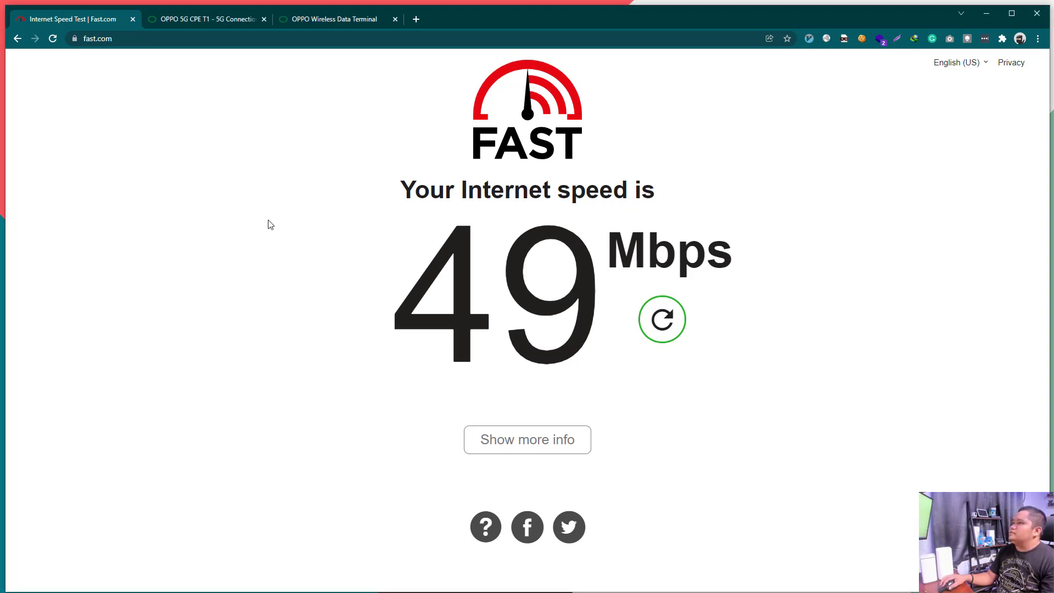
{"action": "right_click", "coordinate": [261, 146]}
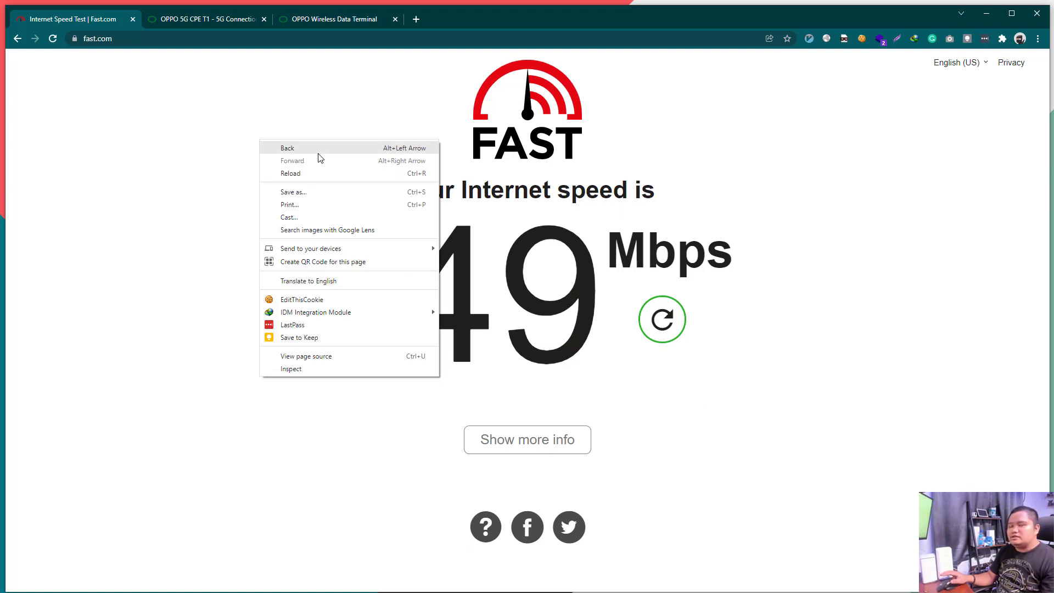
{"action": "left_click", "coordinate": [313, 175]}
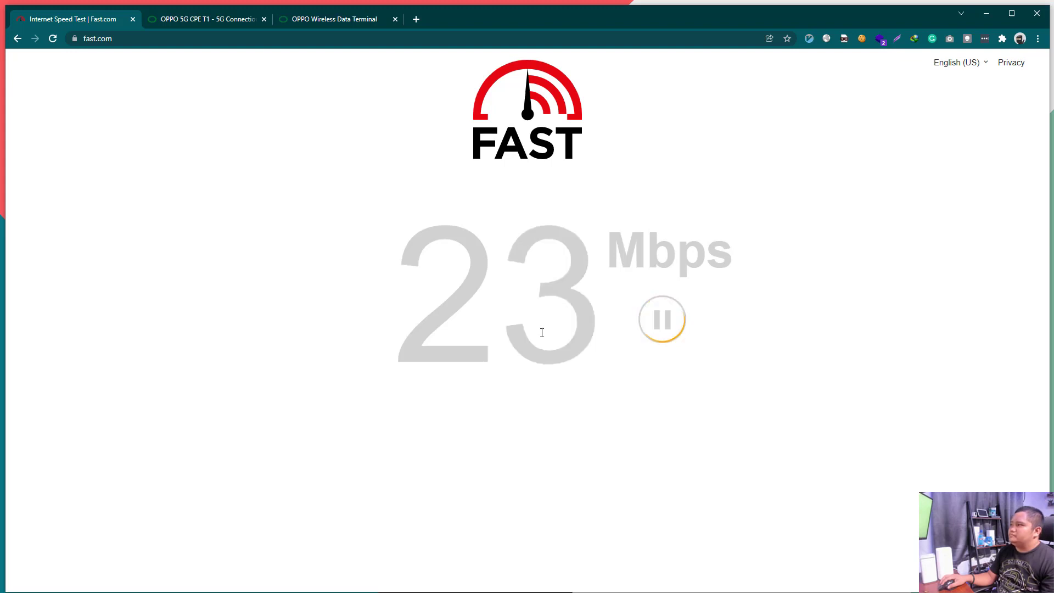
Step: Reload Fast.com for another speed test, let it finish at 18 Mbps, then prepare another reload
{"action": "right_click", "coordinate": [310, 285]}
{"action": "left_click", "coordinate": [338, 324]}
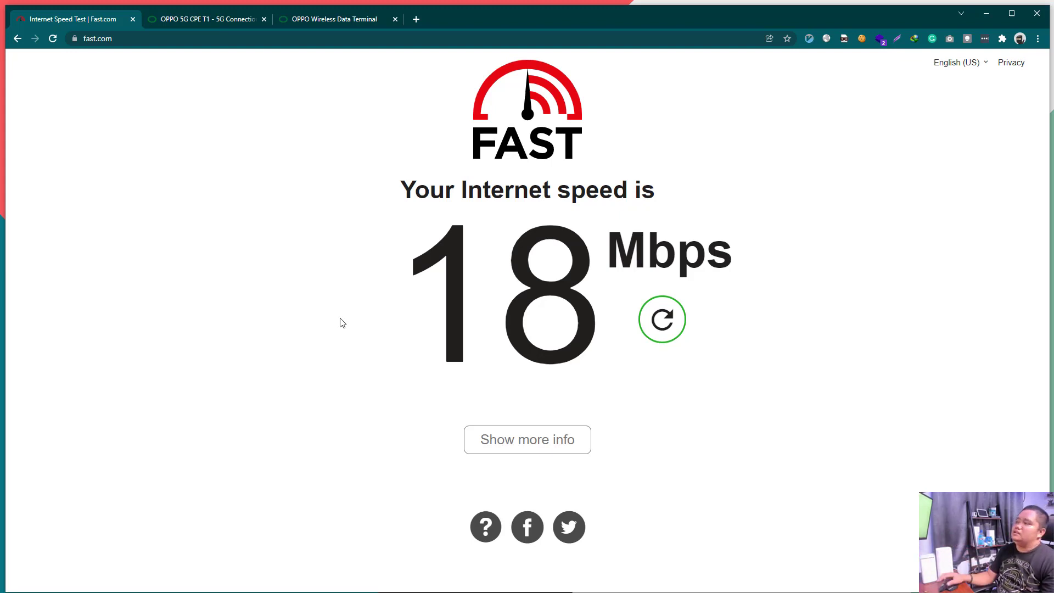
{"action": "right_click", "coordinate": [255, 256]}
Step: Reload Fast.com and let the restarted speed test run to completion
{"action": "left_click", "coordinate": [286, 289]}
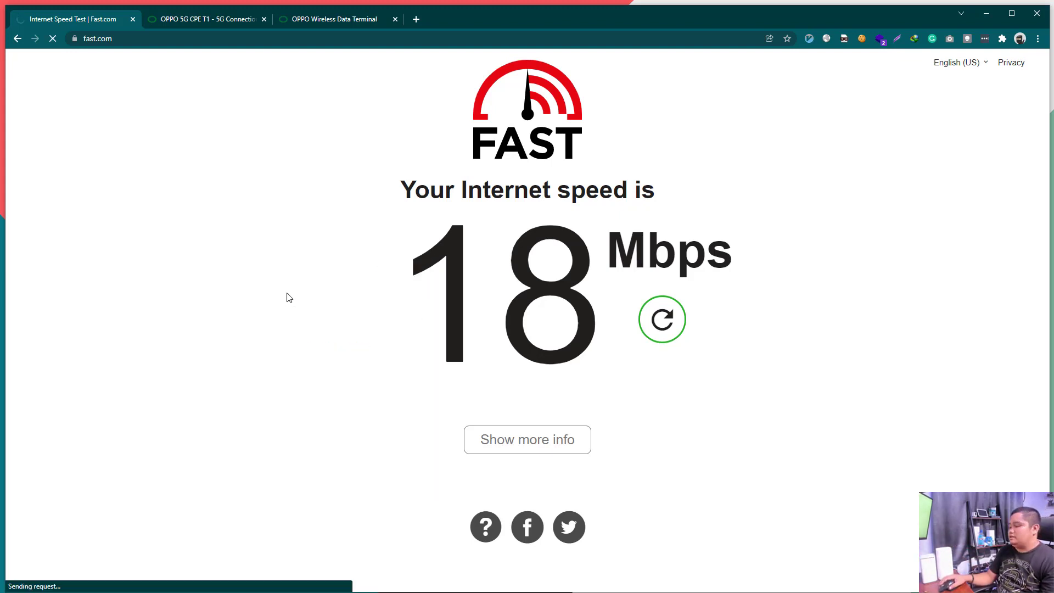